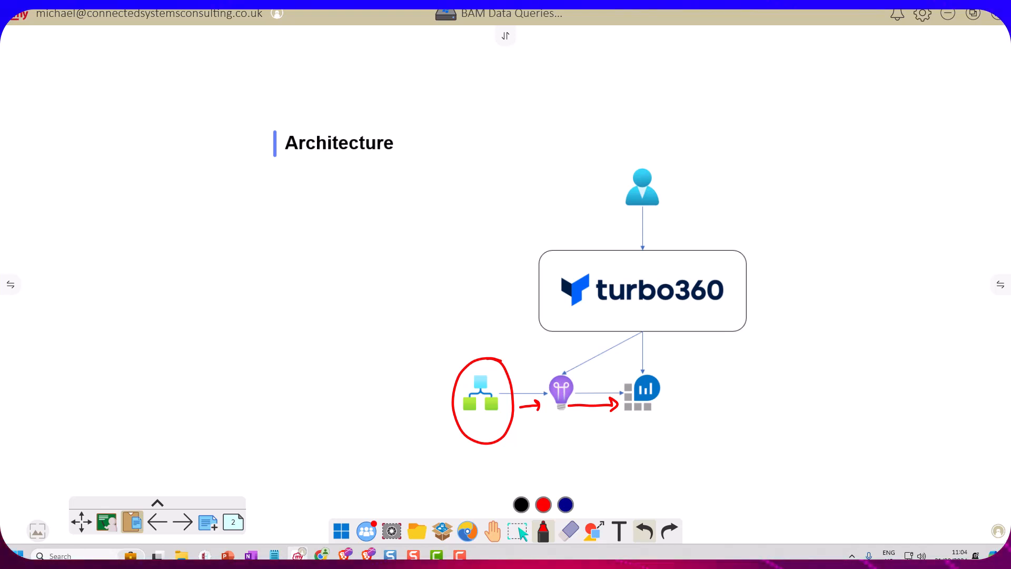
Draw a red arrow from the turbo360 box down to the analytics icon in the architecture diagram
{"action": "left_click_drag", "start_coordinate": [658, 374], "coordinate": [658, 374]}
{"action": "mouse_move", "coordinate": [646, 364]}
{"action": "left_mouse_down"}
{"action": "mouse_move", "coordinate": [655, 375]}
{"action": "mouse_move", "coordinate": [665, 366]}
{"action": "left_mouse_up"}
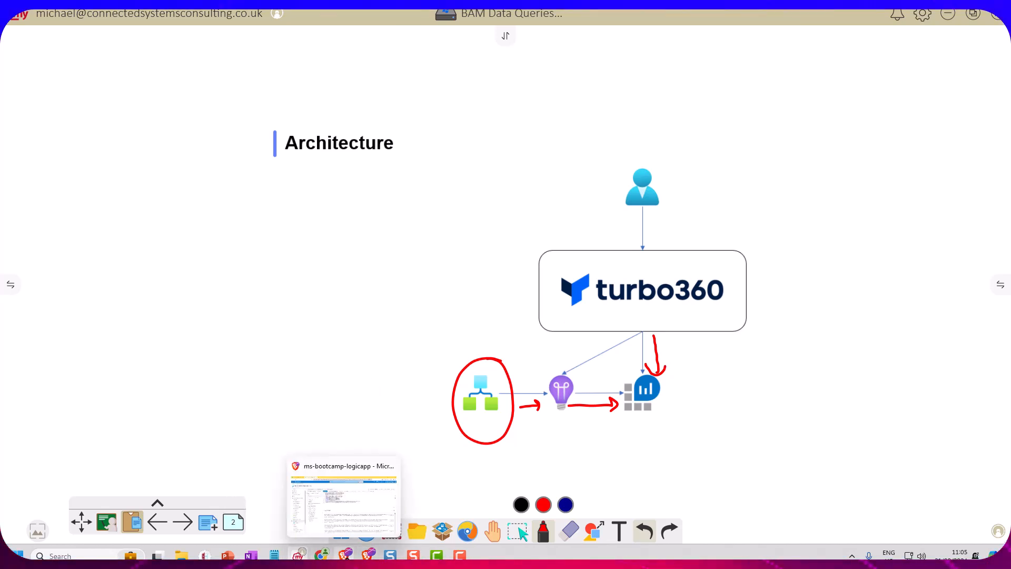
Switch to the Azure portal, open the newest run of the Railcar-Loaded-ToSAP workflow and review its sequence of actions
{"action": "left_click", "coordinate": [345, 554]}
{"action": "left_click", "coordinate": [90, 11]}
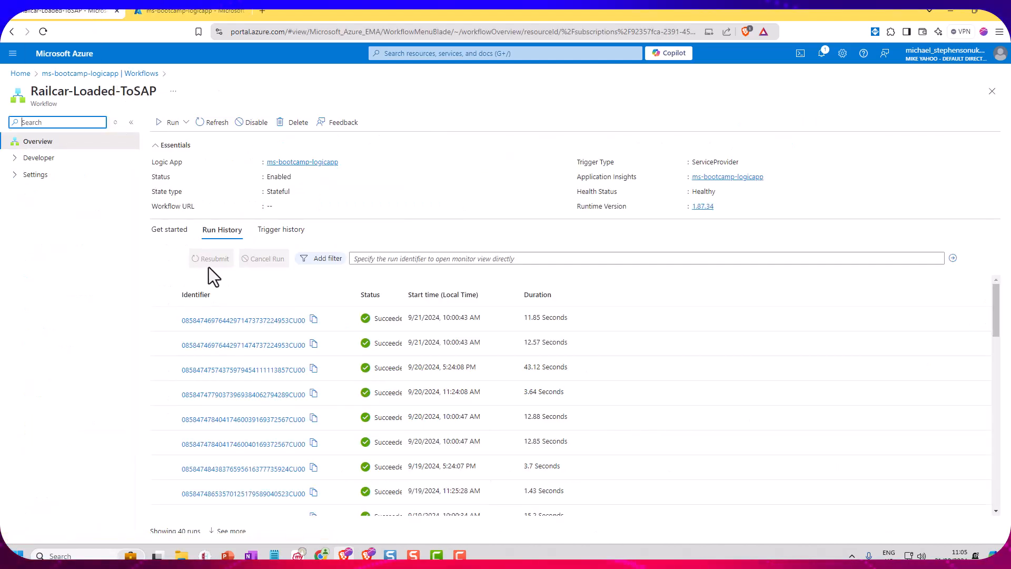
{"action": "left_click", "coordinate": [243, 320]}
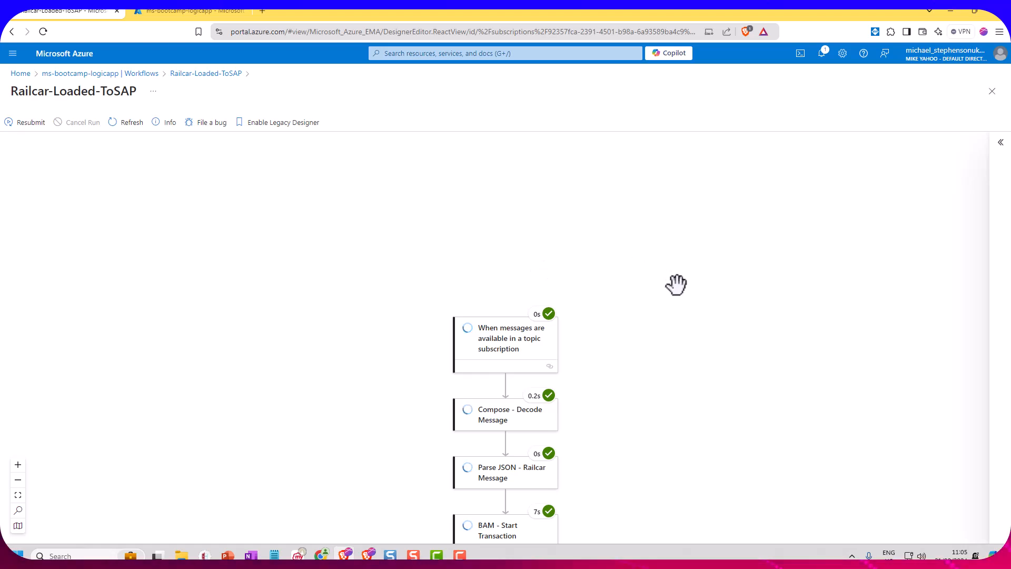
{"action": "scroll", "coordinate": [677, 285], "scroll_direction": "down", "scroll_amount": 2}
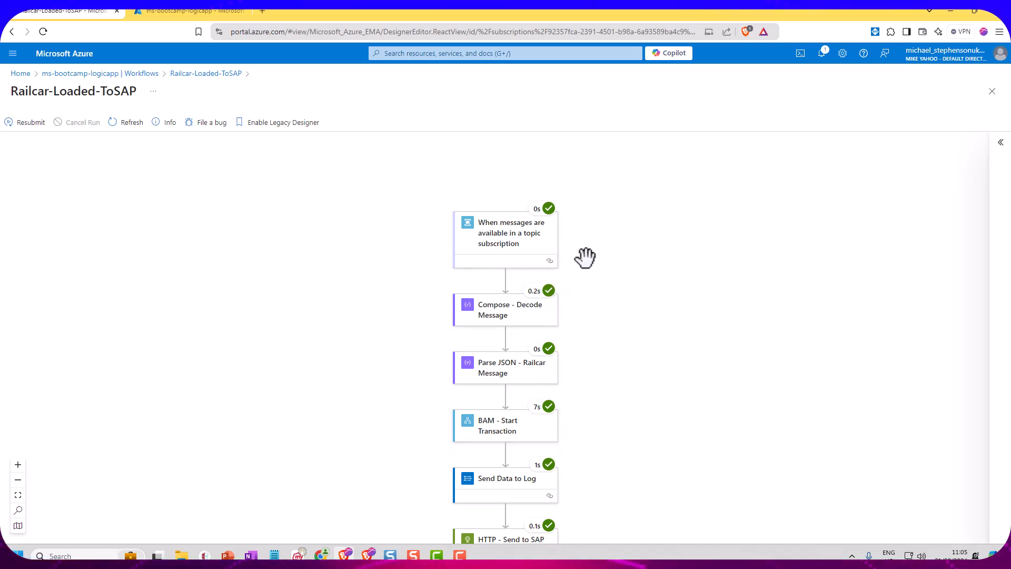
{"action": "scroll", "coordinate": [647, 282], "scroll_direction": "down", "scroll_amount": 4}
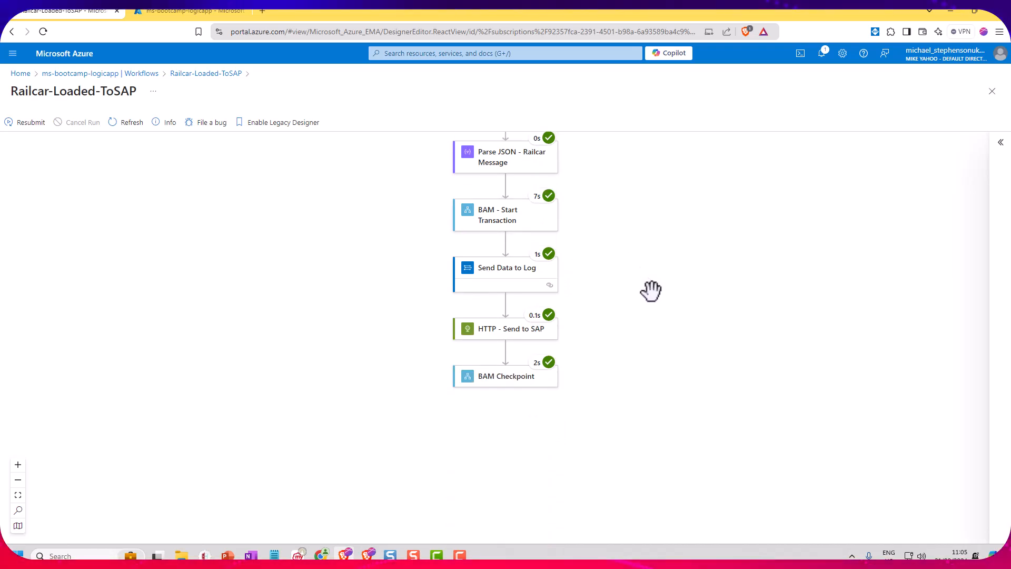
{"action": "scroll", "coordinate": [644, 293], "scroll_direction": "up", "scroll_amount": 2}
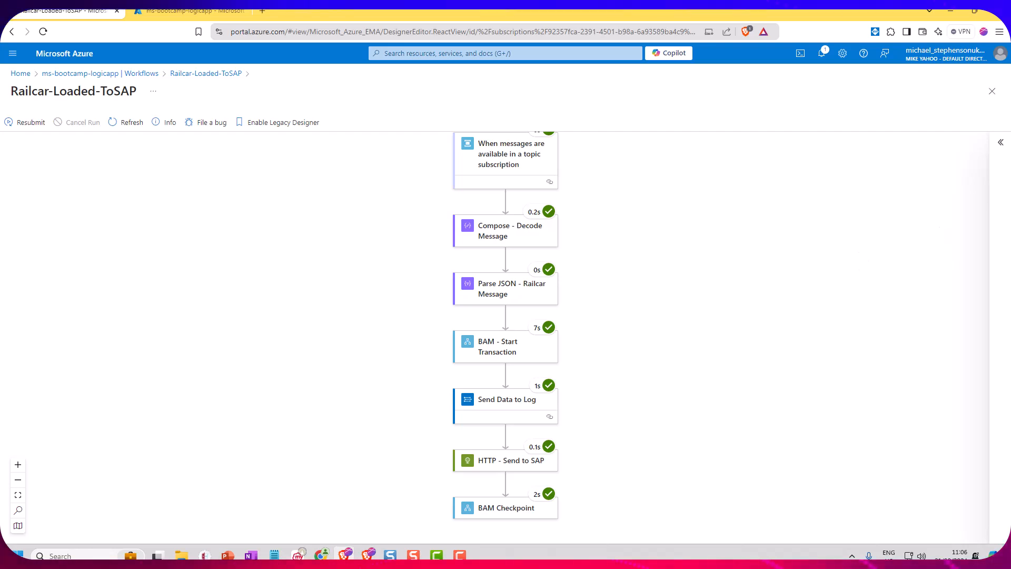
Switch to Turbo360 and load the saved query Railcar Loaded to SAP in Railcar Management tracking
{"action": "left_click_drag", "start_coordinate": [1010, 58], "coordinate": [557, 71]}
{"action": "double_click", "coordinate": [557, 71]}
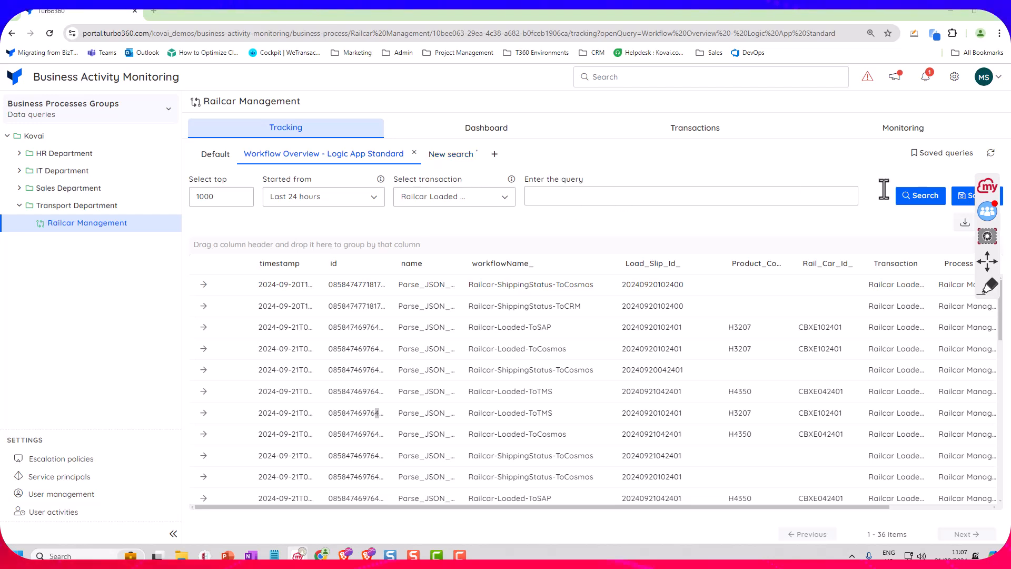
{"action": "left_click", "coordinate": [941, 161]}
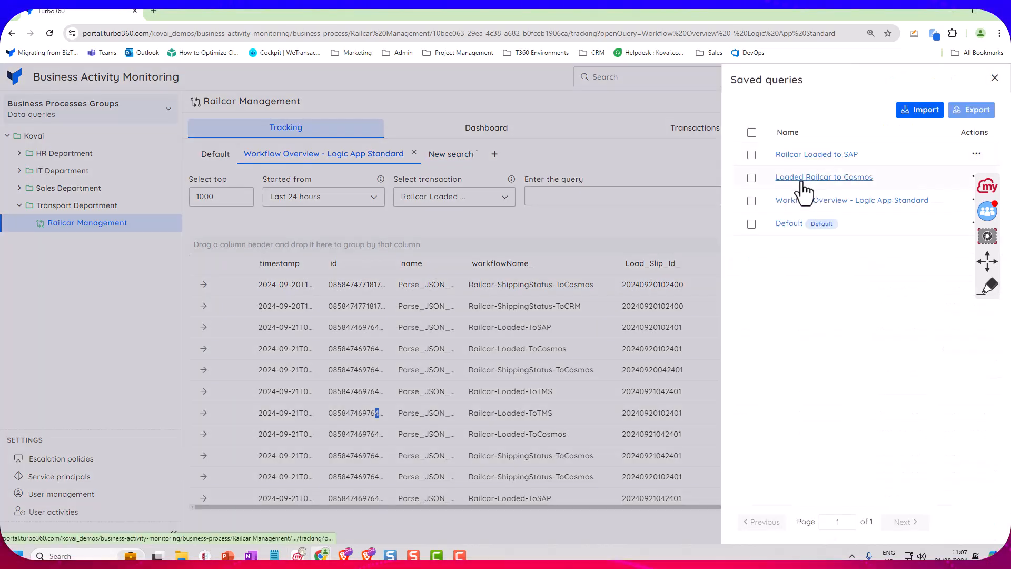
{"action": "left_click", "coordinate": [804, 158]}
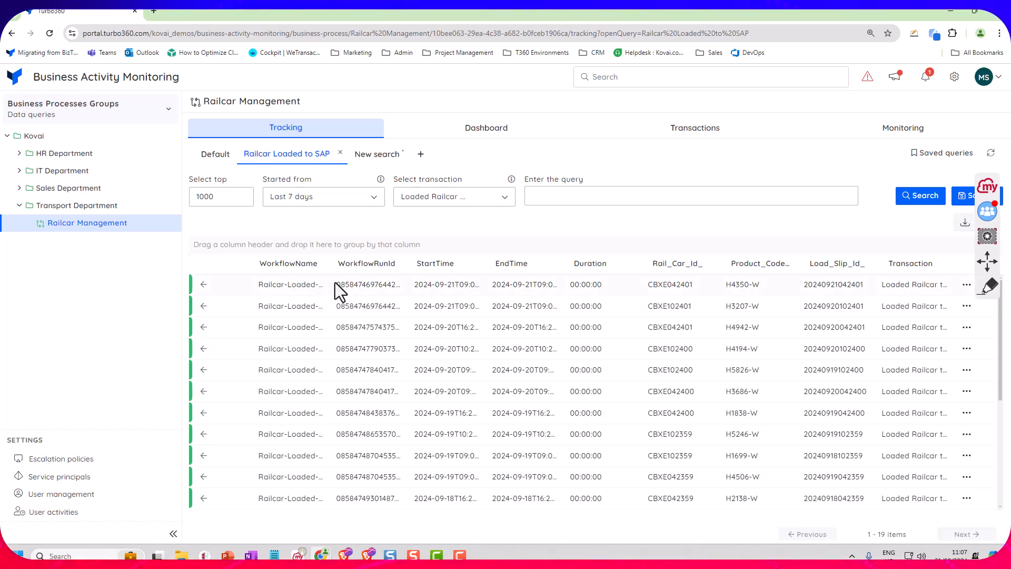
Widen the WorkflowName and WorkflowRunId columns of the tracking results slightly
{"action": "left_click_drag", "start_coordinate": [410, 268], "coordinate": [473, 270]}
{"action": "mouse_move", "coordinate": [325, 270]}
{"action": "left_mouse_down"}
{"action": "mouse_move", "coordinate": [352, 265]}
{"action": "mouse_move", "coordinate": [334, 267]}
{"action": "left_mouse_up"}
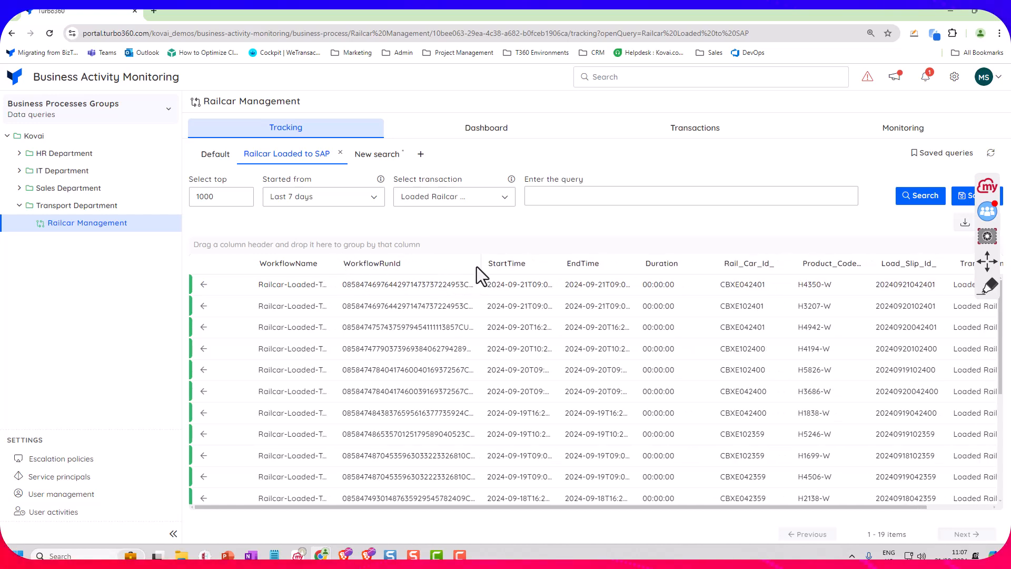
{"action": "left_click_drag", "start_coordinate": [477, 266], "coordinate": [435, 267]}
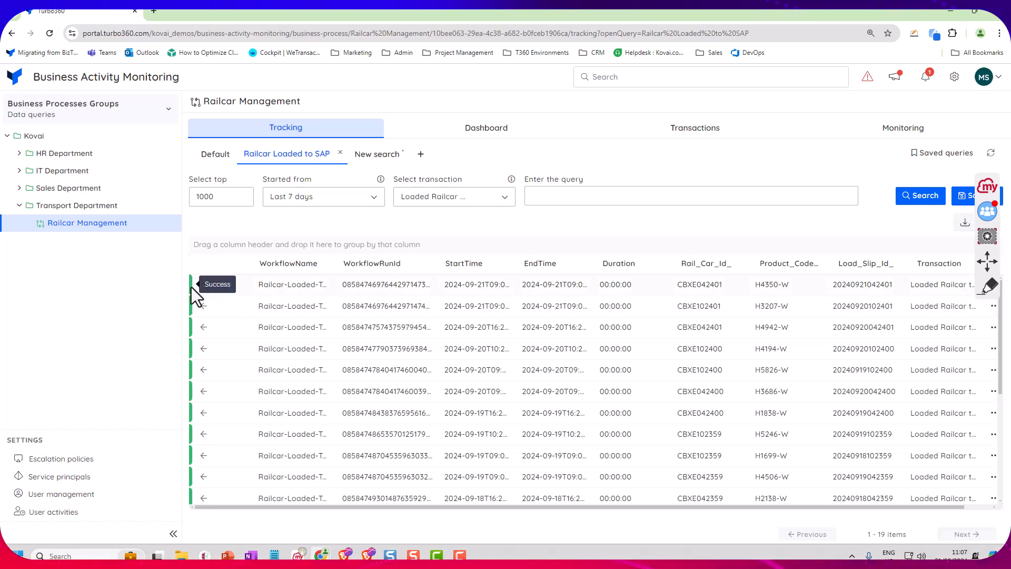
Open the message flow of the first tracked transaction, examine the properties of its Message Validated stage, and close the details
{"action": "left_click", "coordinate": [535, 285]}
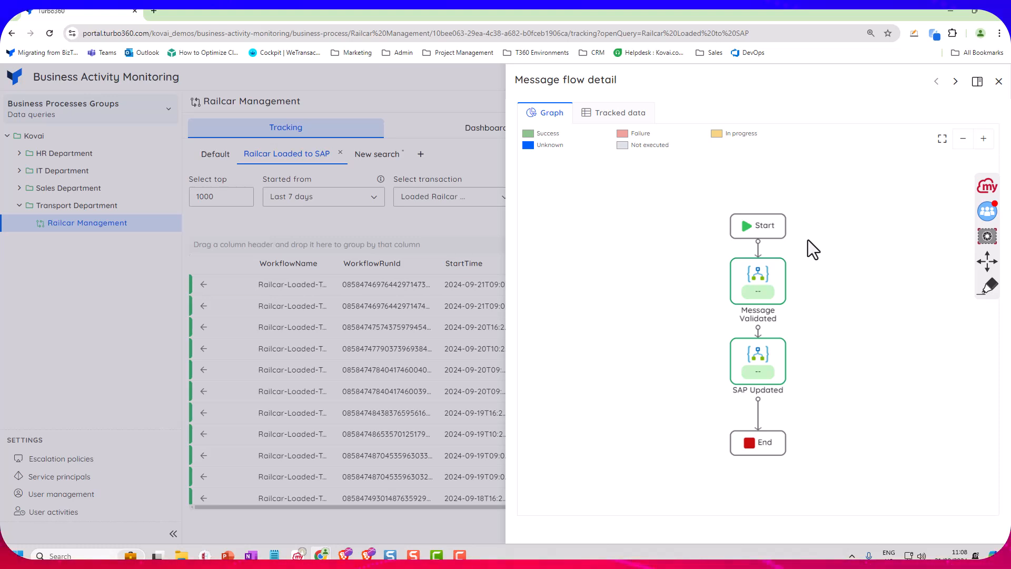
{"action": "left_click", "coordinate": [763, 276]}
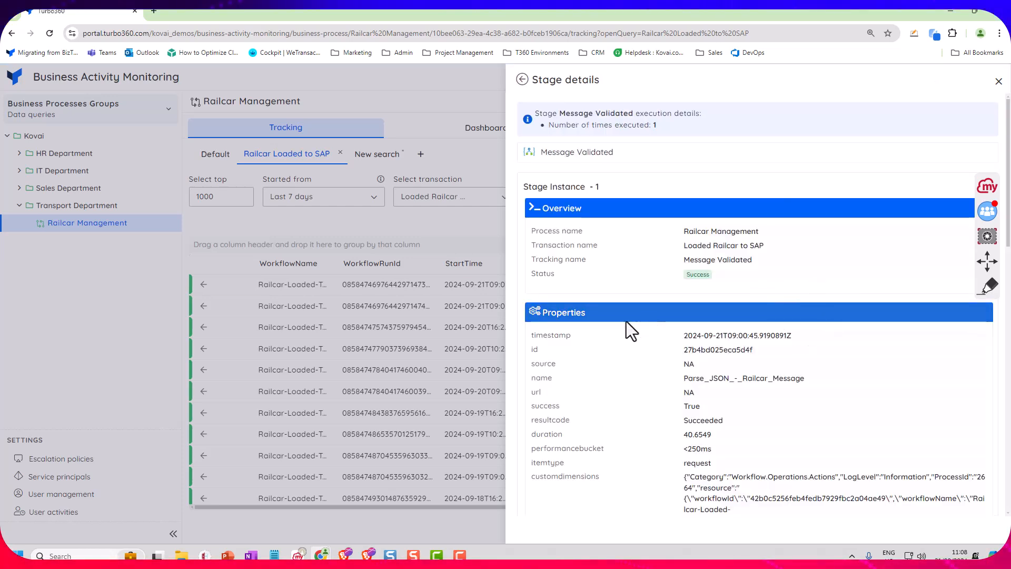
{"action": "scroll", "coordinate": [619, 343], "scroll_direction": "down", "scroll_amount": 2}
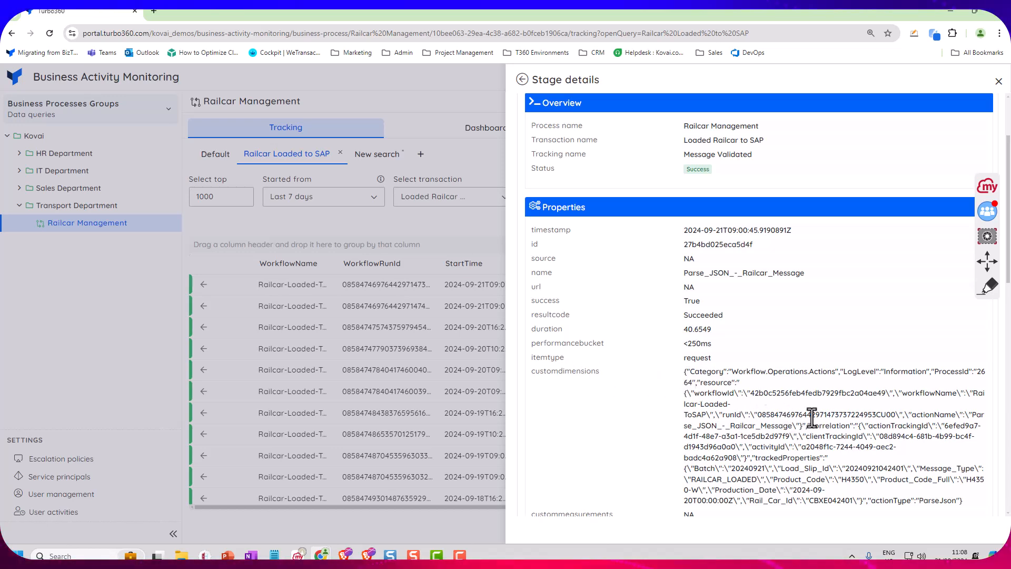
{"action": "scroll", "coordinate": [809, 416], "scroll_direction": "down", "scroll_amount": 1}
{"action": "scroll", "coordinate": [795, 411], "scroll_direction": "down", "scroll_amount": 2}
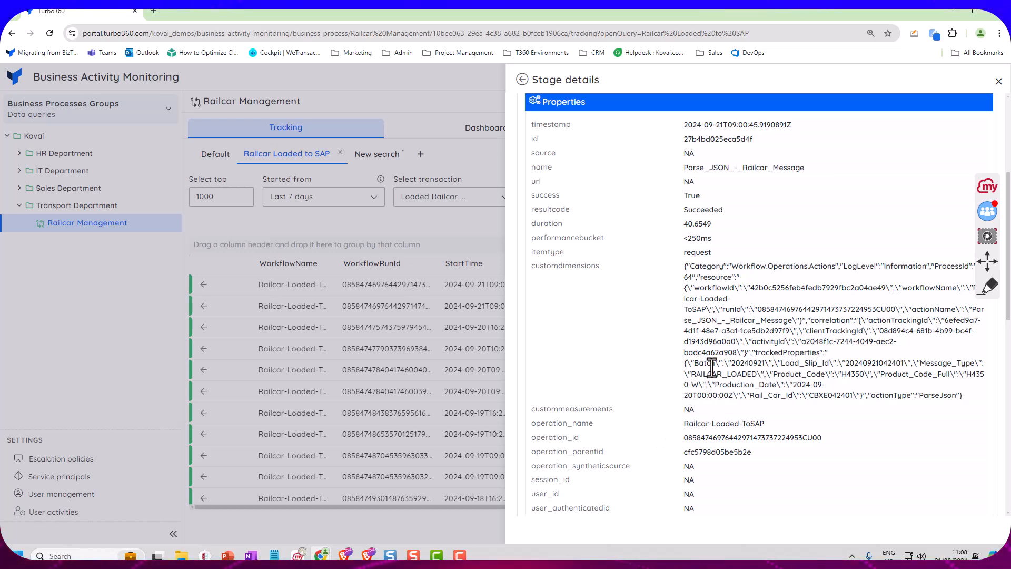
{"action": "scroll", "coordinate": [738, 422], "scroll_direction": "down", "scroll_amount": 2}
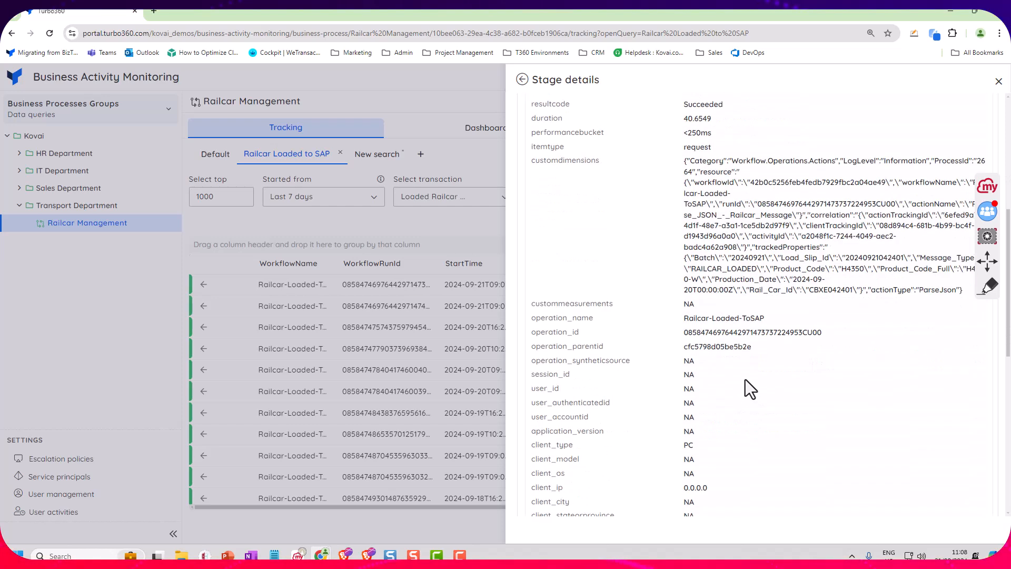
{"action": "scroll", "coordinate": [648, 350], "scroll_direction": "down", "scroll_amount": 6}
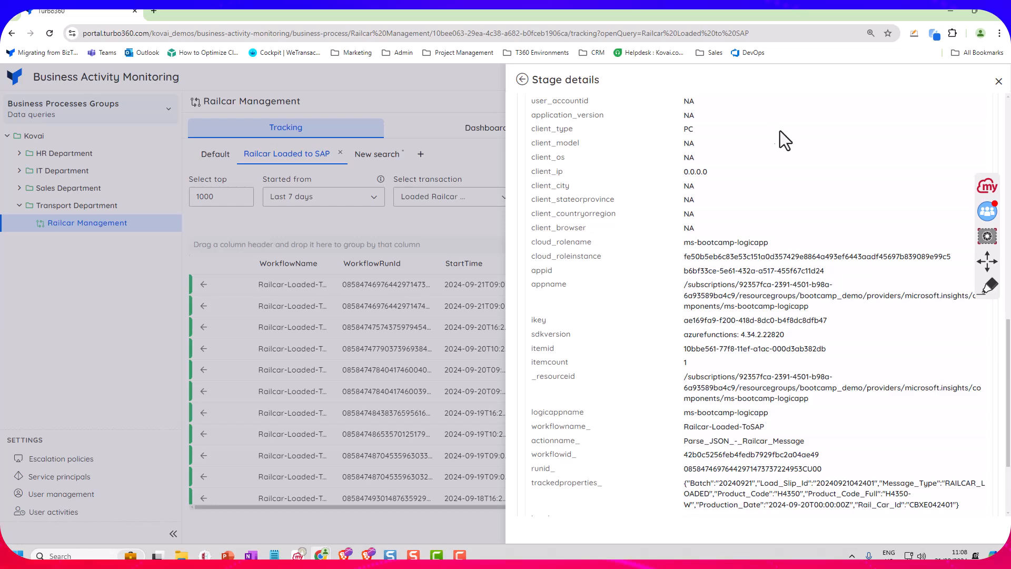
{"action": "left_click", "coordinate": [998, 82]}
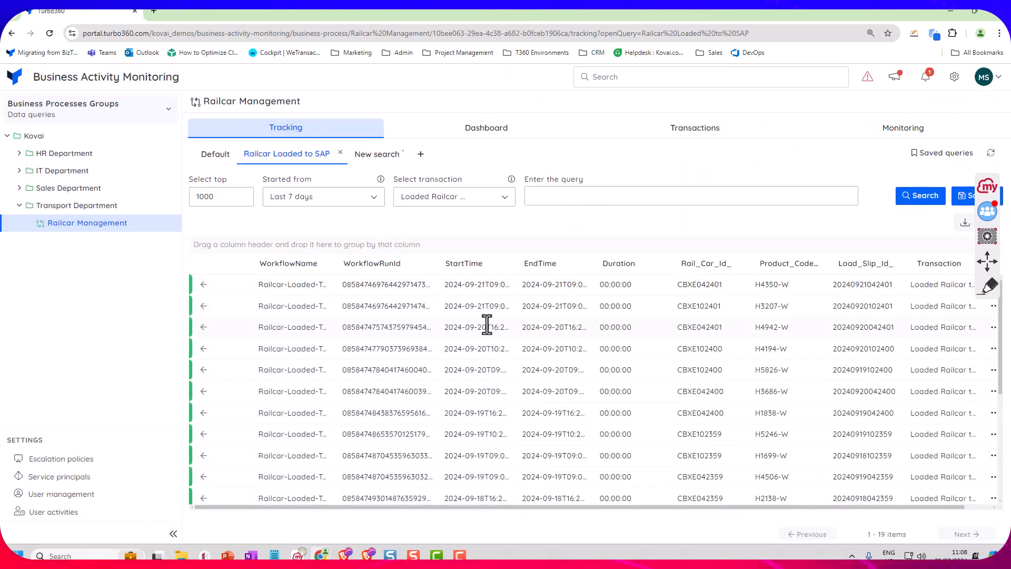
View the Railcar Management dashboard and inspect the data points of the Railcars Loaded Profile chart
{"action": "left_click", "coordinate": [457, 134]}
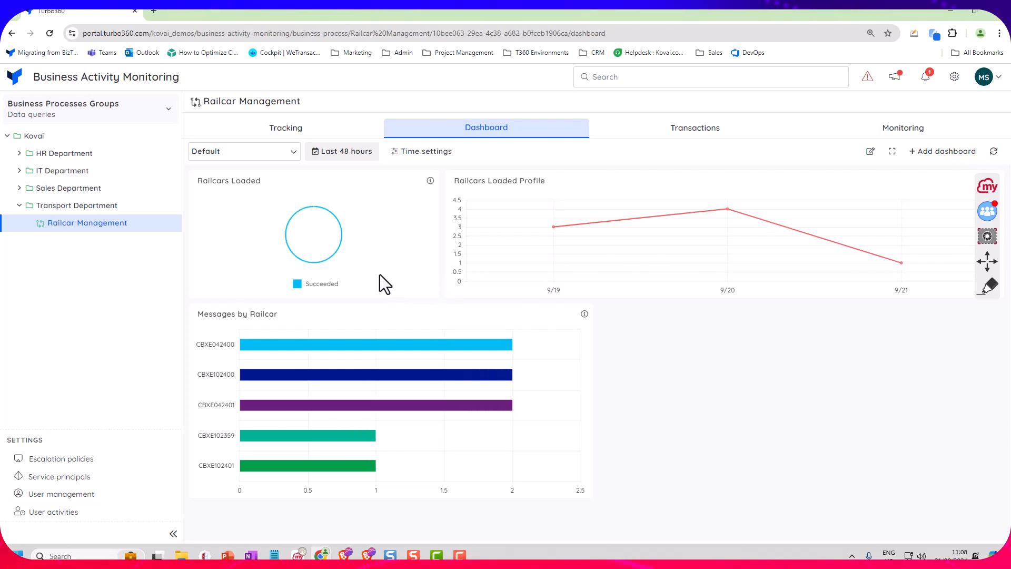
{"action": "mouse_move", "coordinate": [541, 229]}
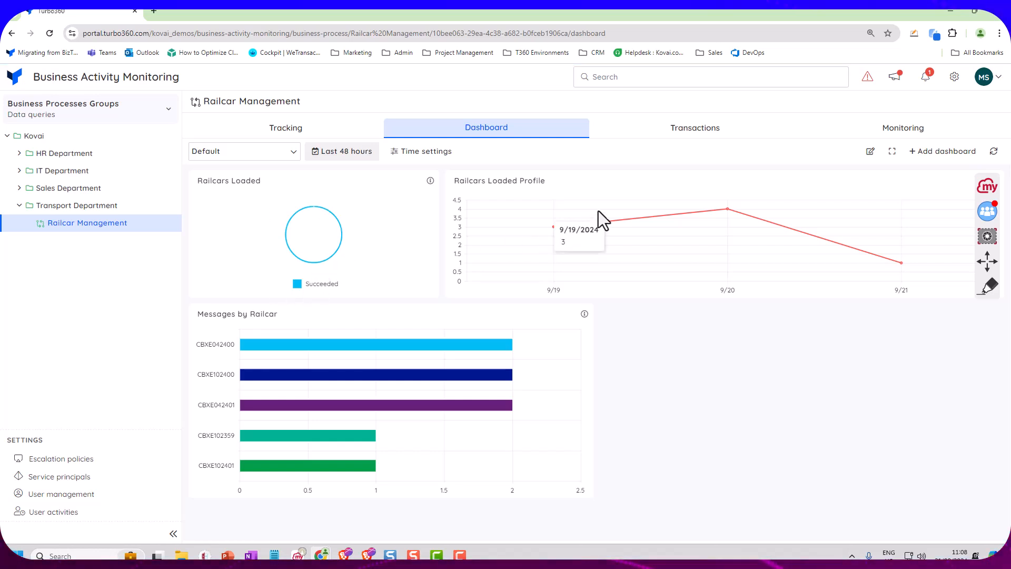
{"action": "mouse_move", "coordinate": [818, 271]}
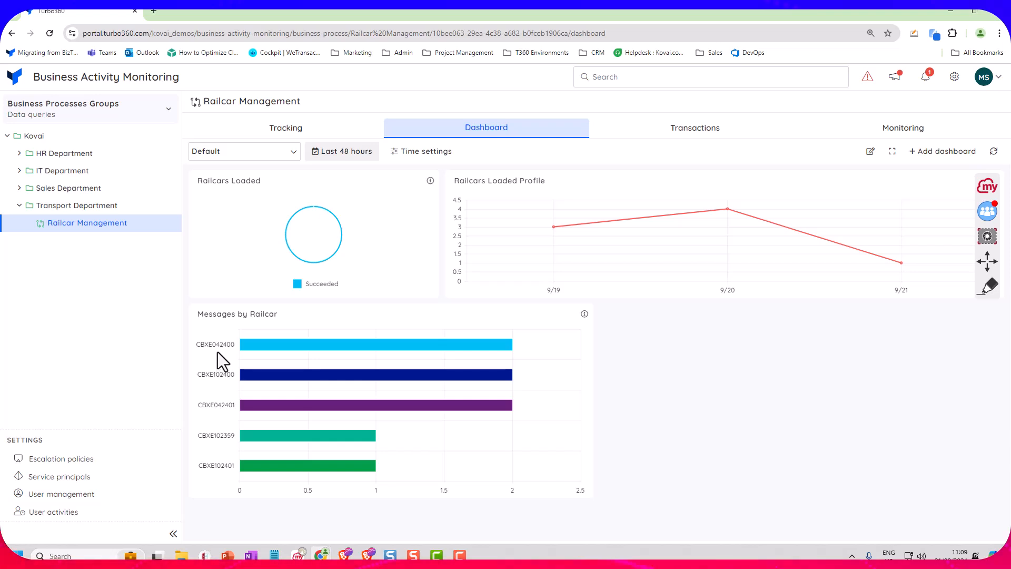
Edit the Default dashboard, look at the report types offered for a new widget, and close the configuration without adding one
{"action": "left_click", "coordinate": [870, 151]}
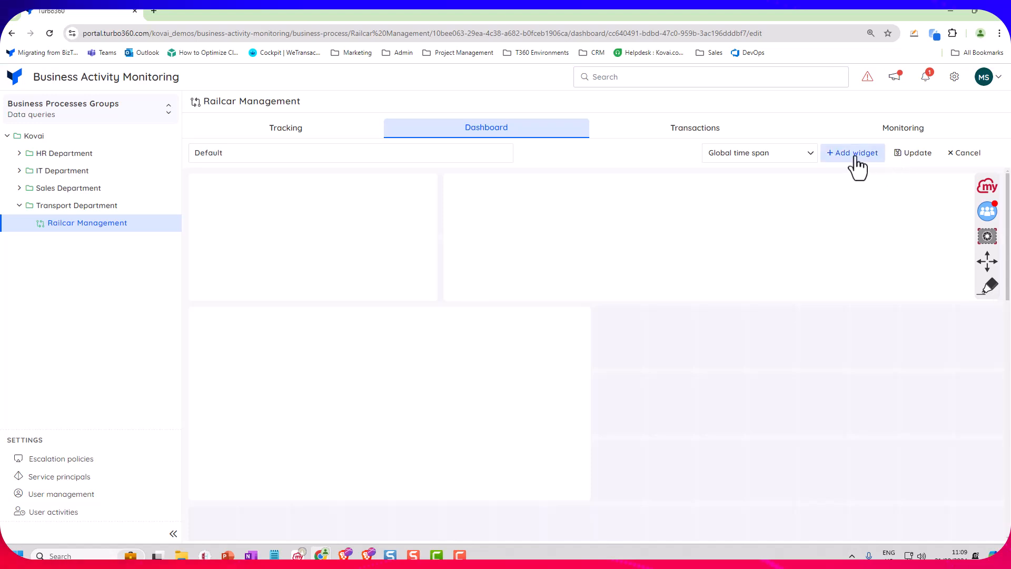
{"action": "left_click", "coordinate": [853, 154]}
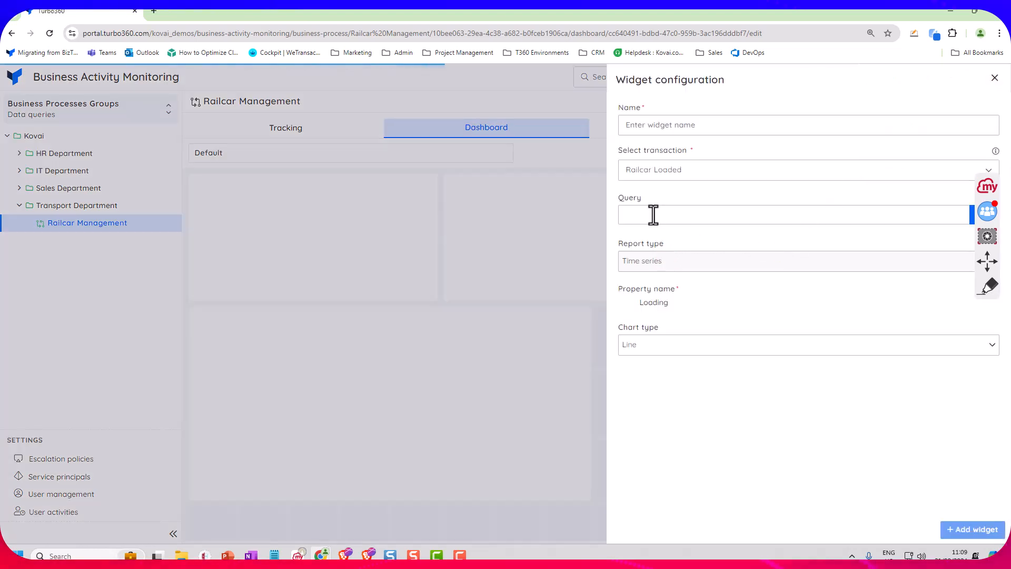
{"action": "left_click", "coordinate": [653, 263]}
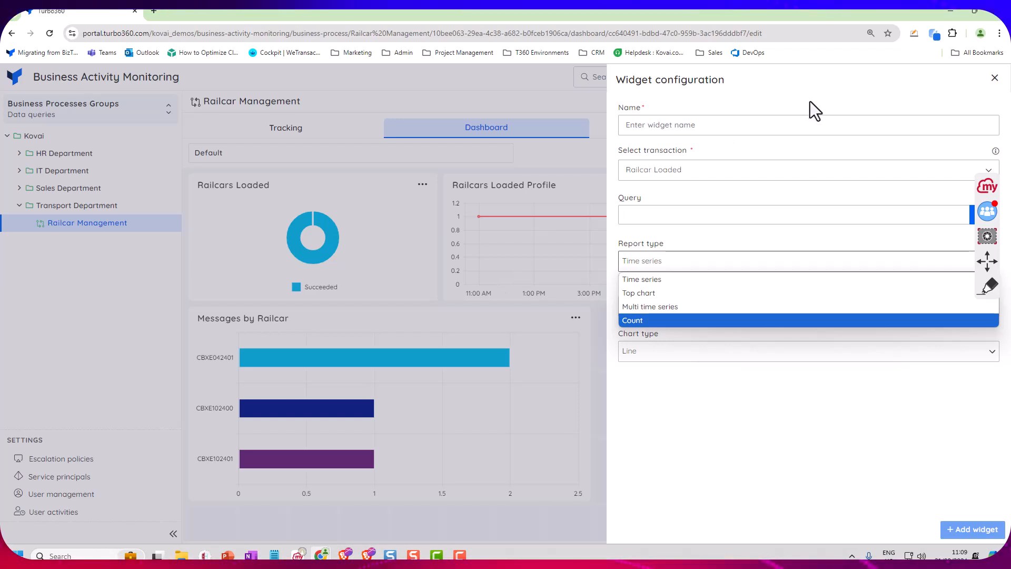
{"action": "left_click", "coordinate": [994, 78]}
{"action": "left_click", "coordinate": [994, 78]}
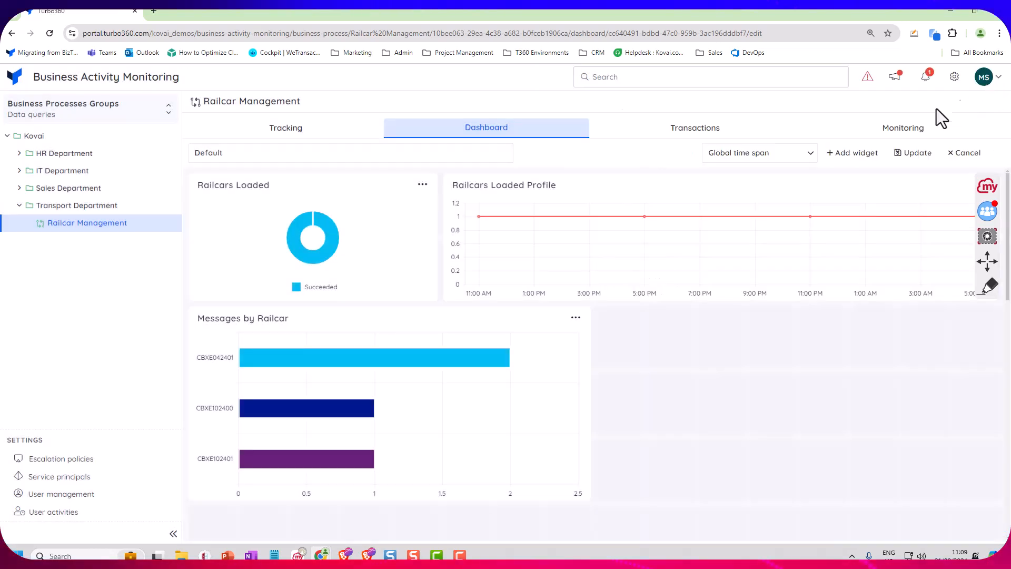
Leave the dashboard editor without saving and review the query monitor's notification channels and its saved failure query
{"action": "left_click", "coordinate": [896, 140]}
{"action": "left_click", "coordinate": [636, 163]}
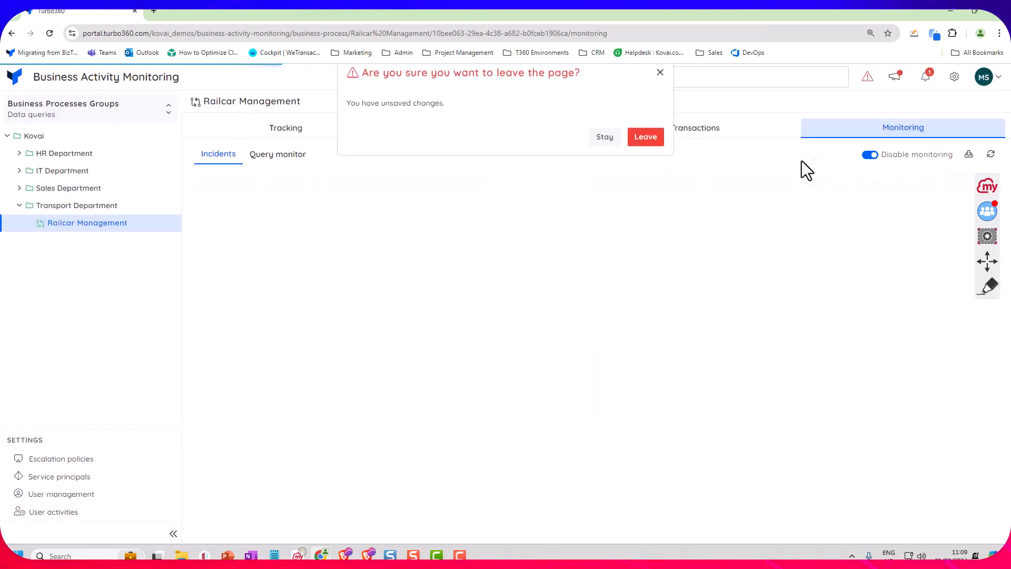
{"action": "left_click", "coordinate": [283, 161]}
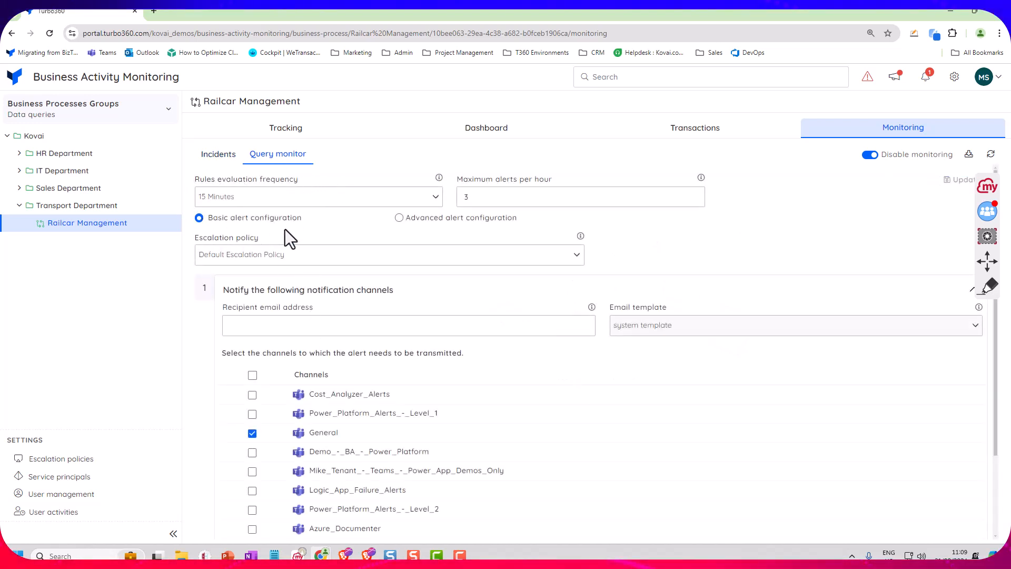
{"action": "scroll", "coordinate": [412, 256], "scroll_direction": "down", "scroll_amount": 2}
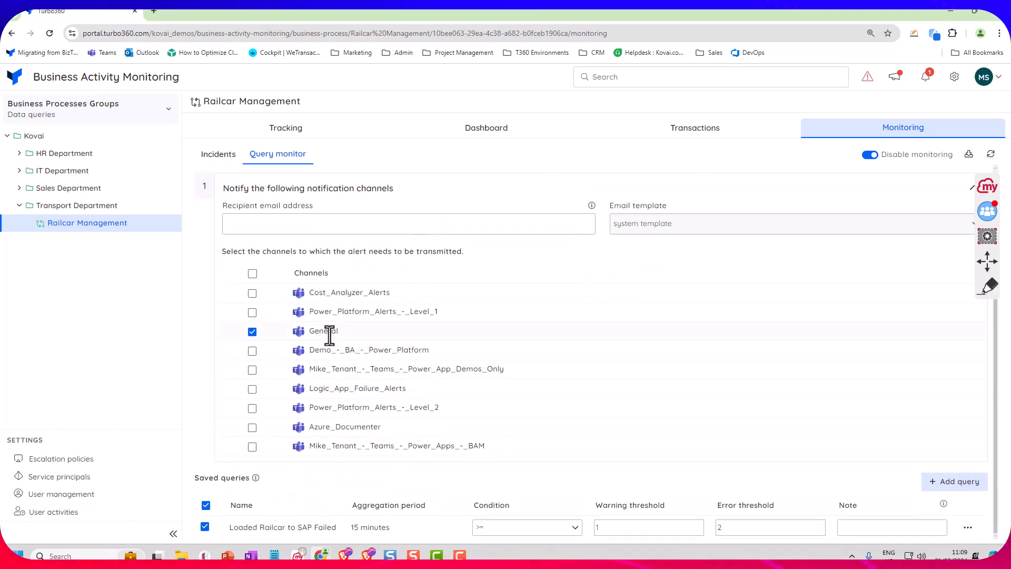
{"action": "mouse_move", "coordinate": [240, 526]}
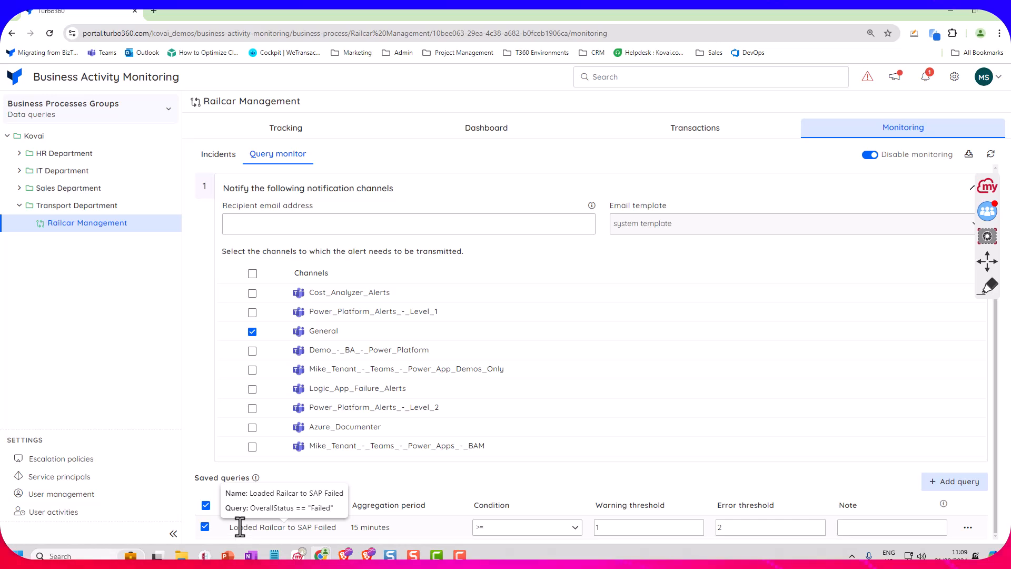
Open the Loaded Railcar to SAP Failed monitoring query, review its condition and thresholds, and close it unchanged
{"action": "left_click", "coordinate": [967, 529]}
{"action": "left_click", "coordinate": [891, 420]}
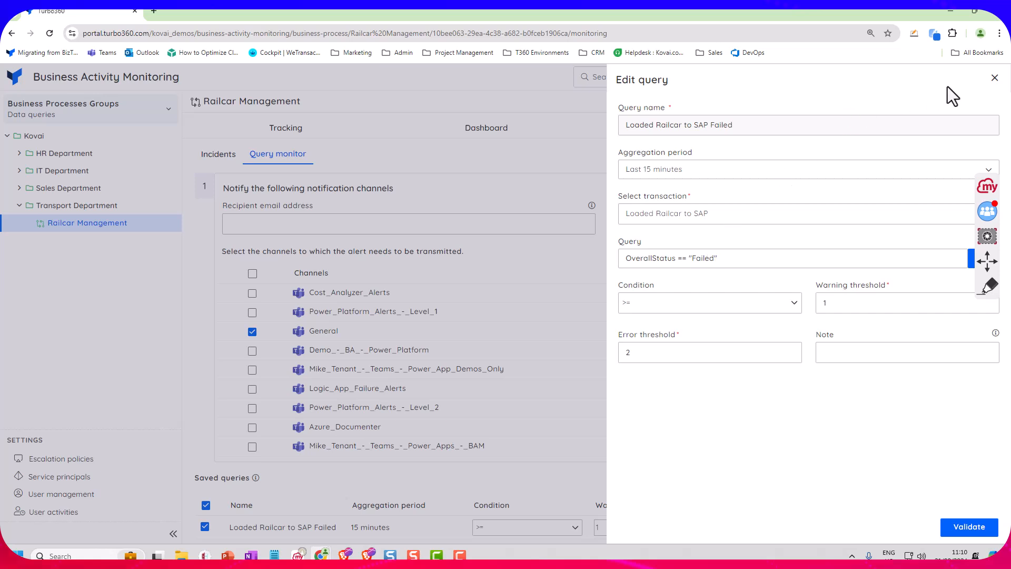
{"action": "left_click", "coordinate": [994, 78]}
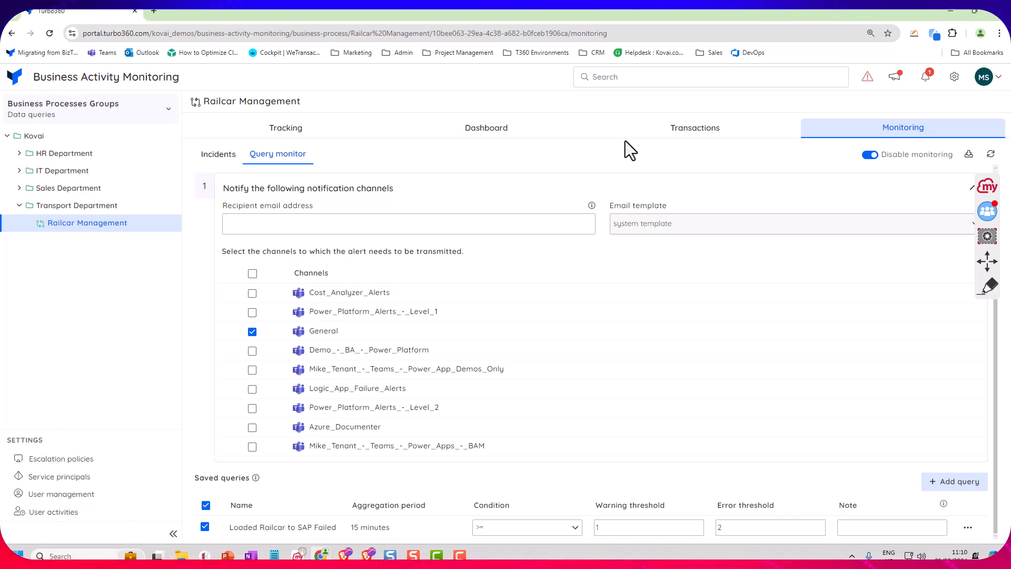
Open the Loaded Railcar to SAP business transaction for editing and read its Application Insights query to the end
{"action": "left_click", "coordinate": [683, 141]}
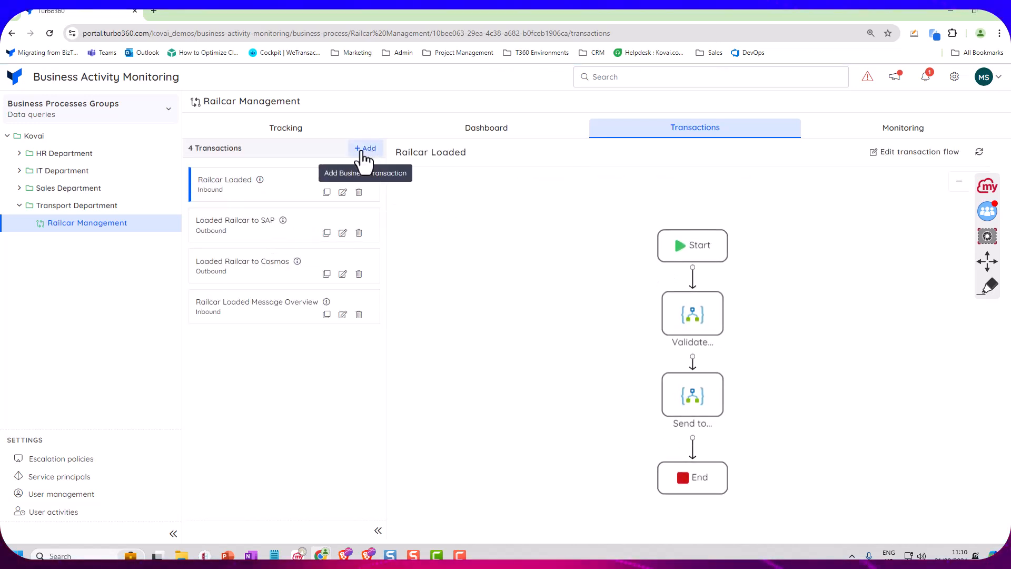
{"action": "left_click", "coordinate": [342, 234]}
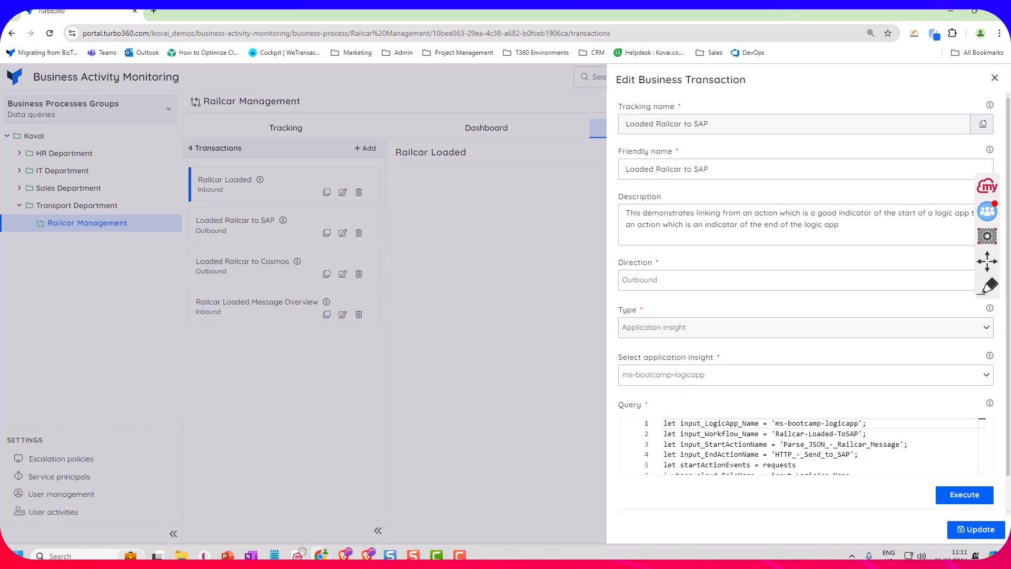
{"action": "scroll", "coordinate": [985, 416], "scroll_direction": "down", "scroll_amount": 1}
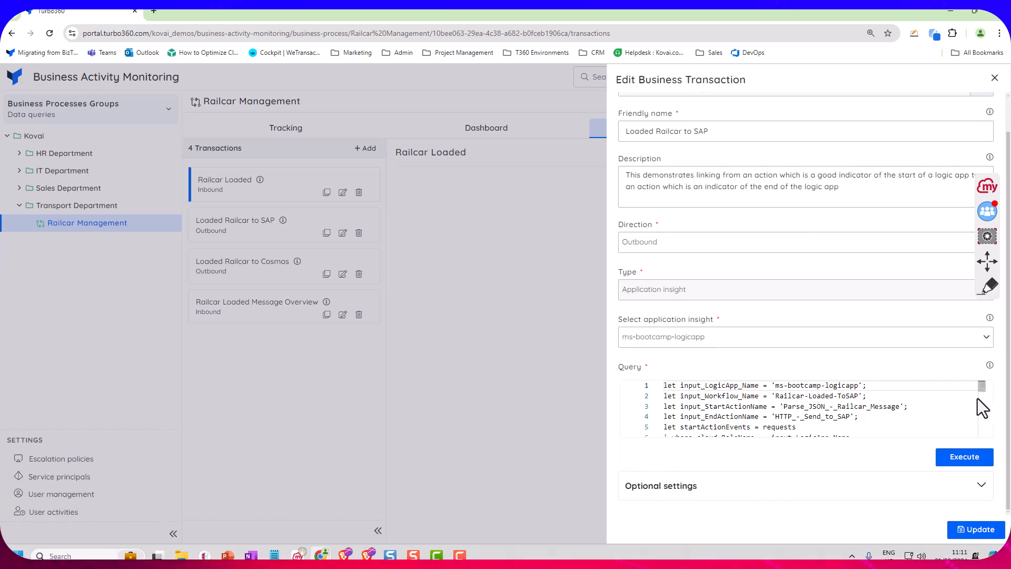
{"action": "left_click_drag", "start_coordinate": [983, 400], "coordinate": [983, 433]}
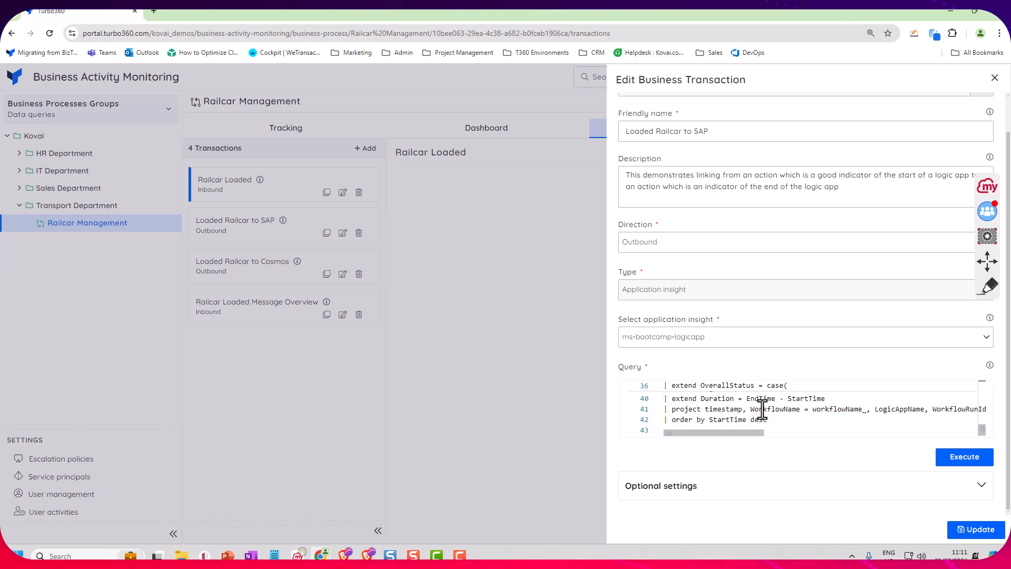
Review the transaction's optional settings, covering correlation properties, instance and time fields, status mapping, and batched and debatched options
{"action": "left_click", "coordinate": [979, 485]}
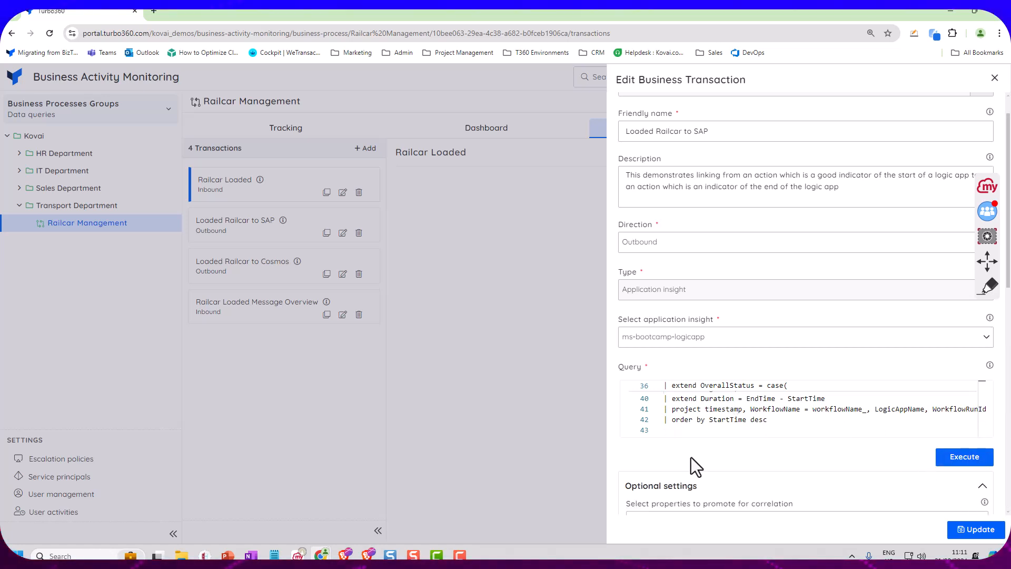
{"action": "scroll", "coordinate": [617, 419], "scroll_direction": "down", "scroll_amount": 6}
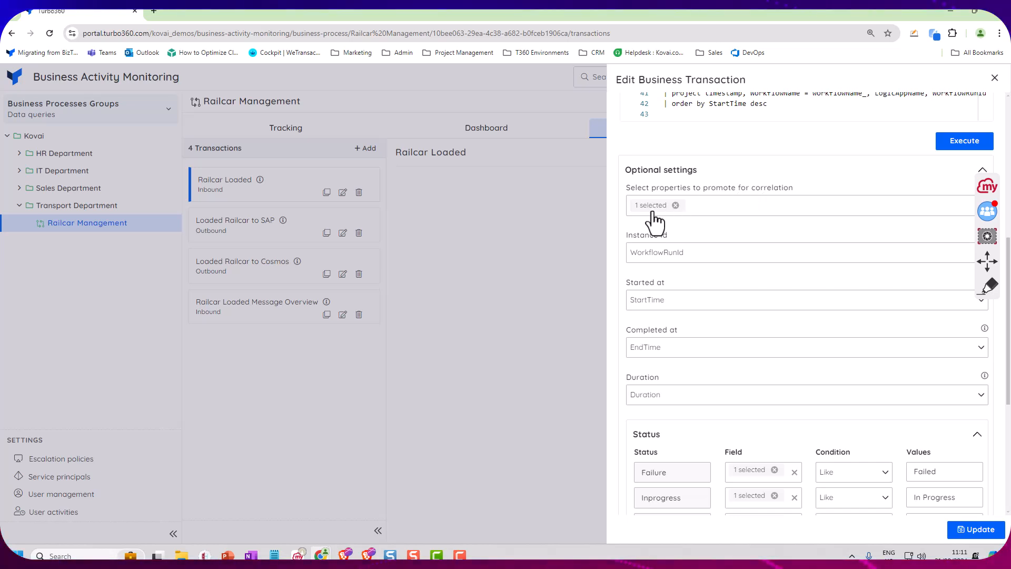
{"action": "left_click", "coordinate": [713, 208]}
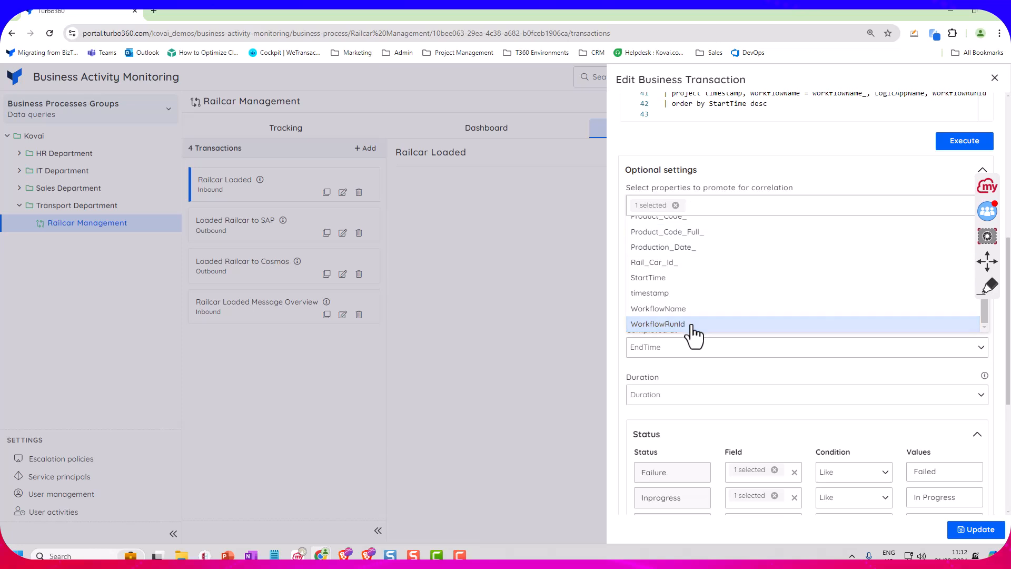
{"action": "left_click", "coordinate": [654, 141]}
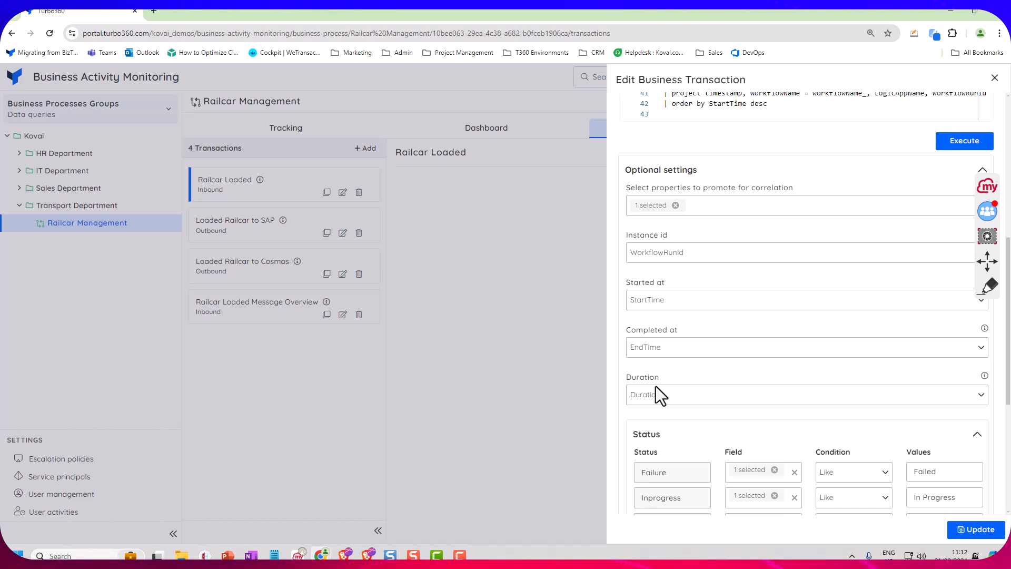
{"action": "scroll", "coordinate": [679, 406], "scroll_direction": "down", "scroll_amount": 4}
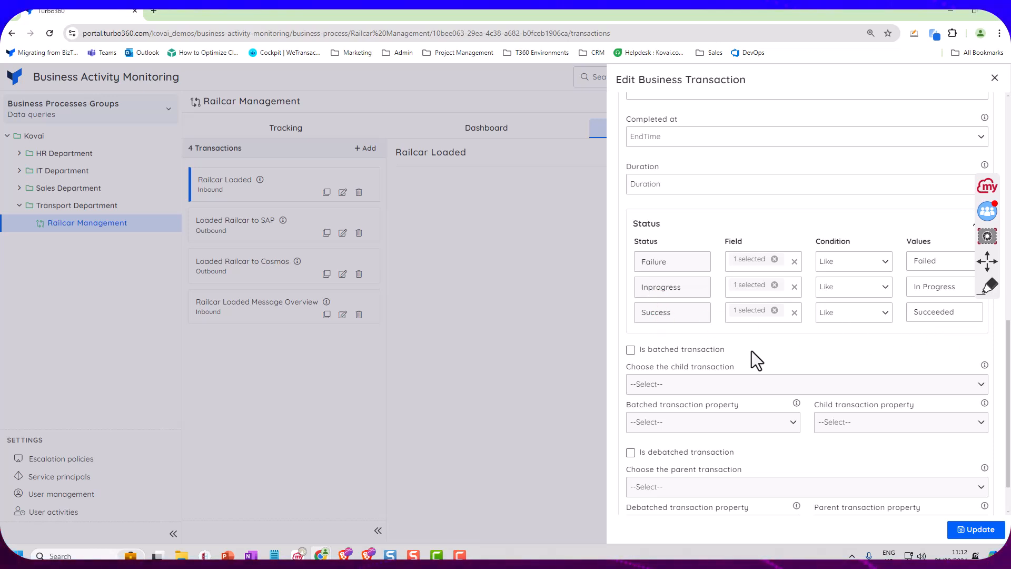
{"action": "scroll", "coordinate": [619, 371], "scroll_direction": "down", "scroll_amount": 1}
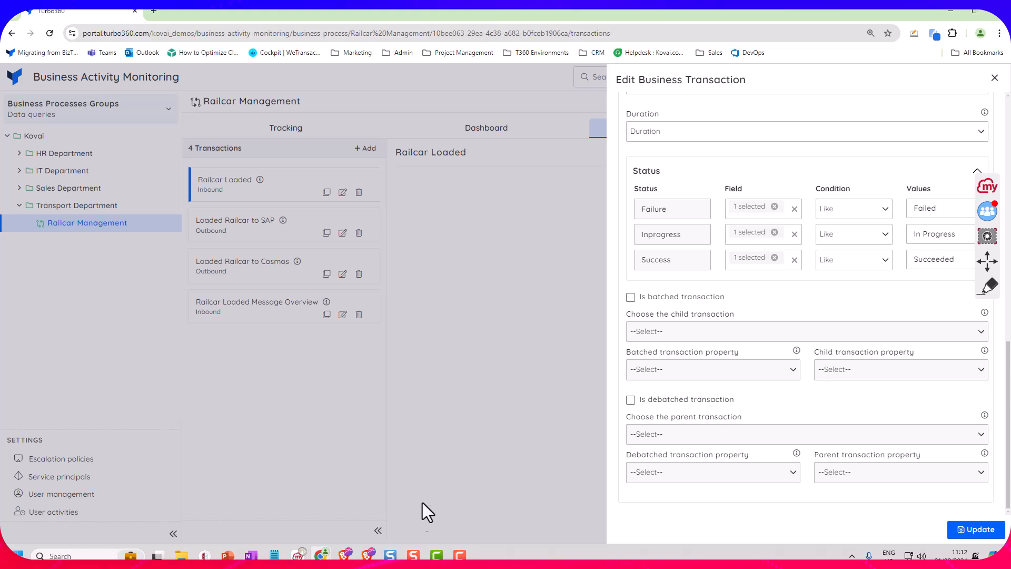
Switch to the Azure portal logs for ms-bootcamp-logicapp, show New Query 1, and enlarge its query editor
{"action": "mouse_move", "coordinate": [345, 554]}
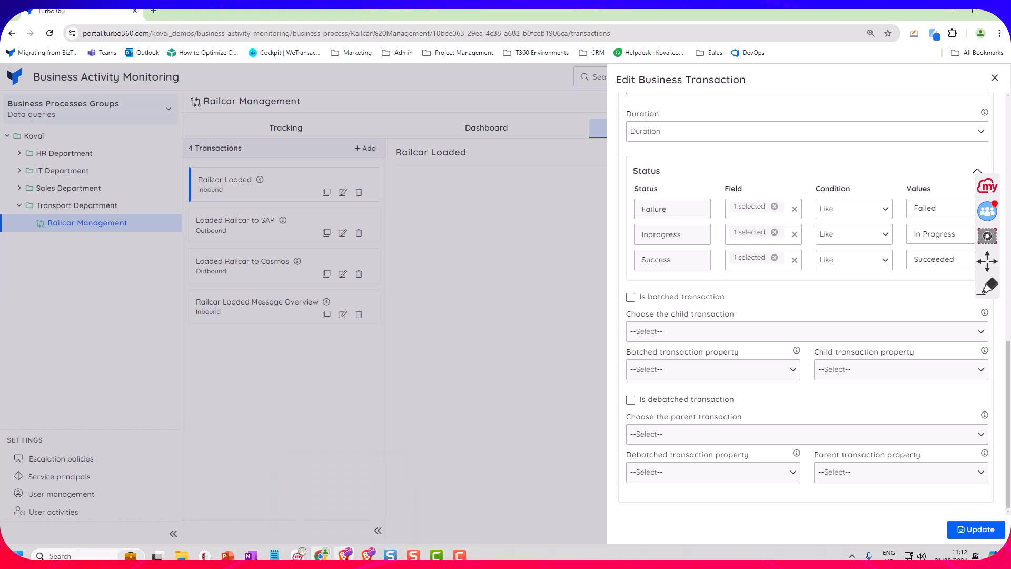
{"action": "left_click", "coordinate": [343, 498]}
{"action": "left_click", "coordinate": [177, 11]}
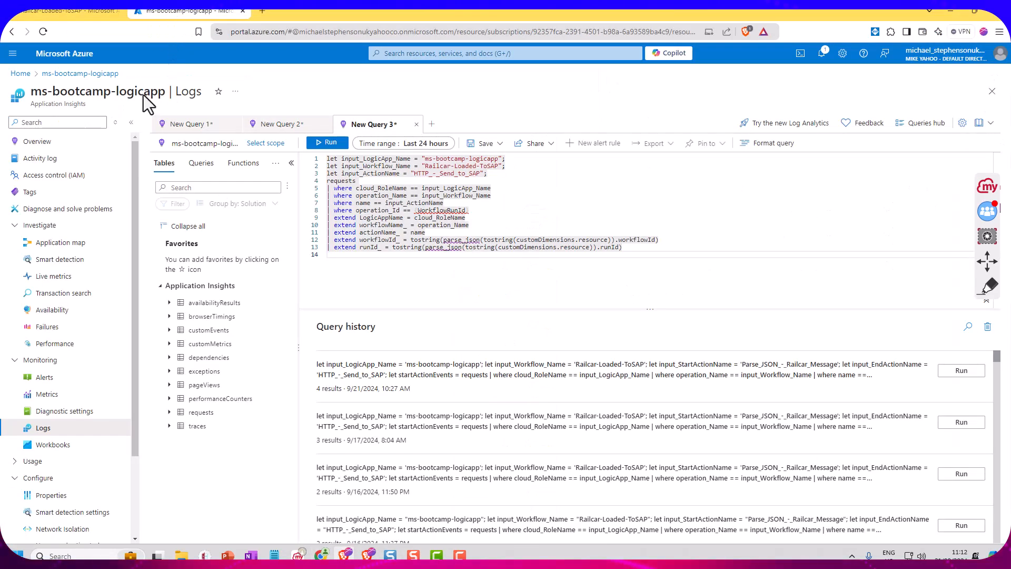
{"action": "left_click", "coordinate": [198, 125]}
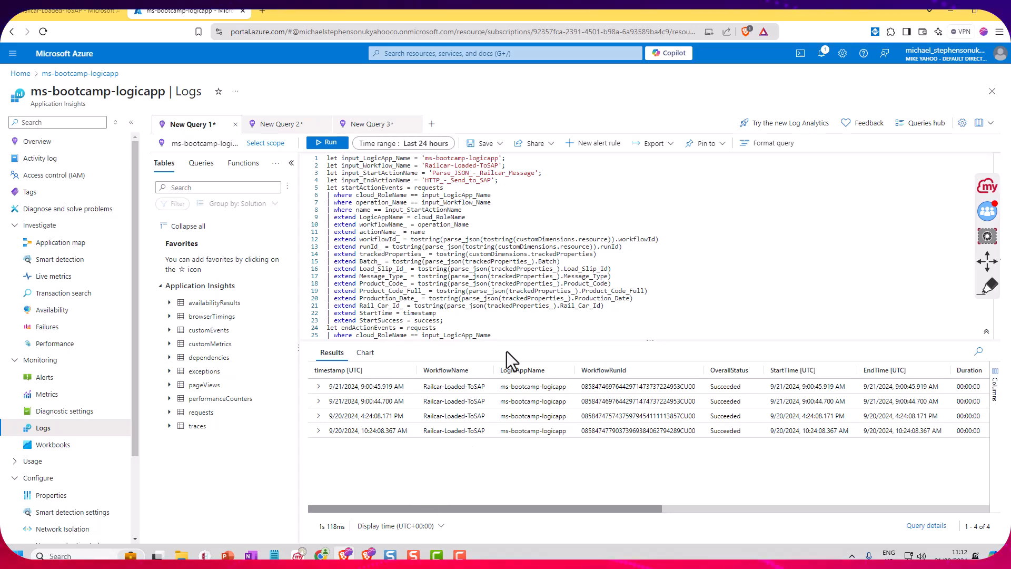
{"action": "left_click_drag", "start_coordinate": [515, 340], "coordinate": [514, 460]}
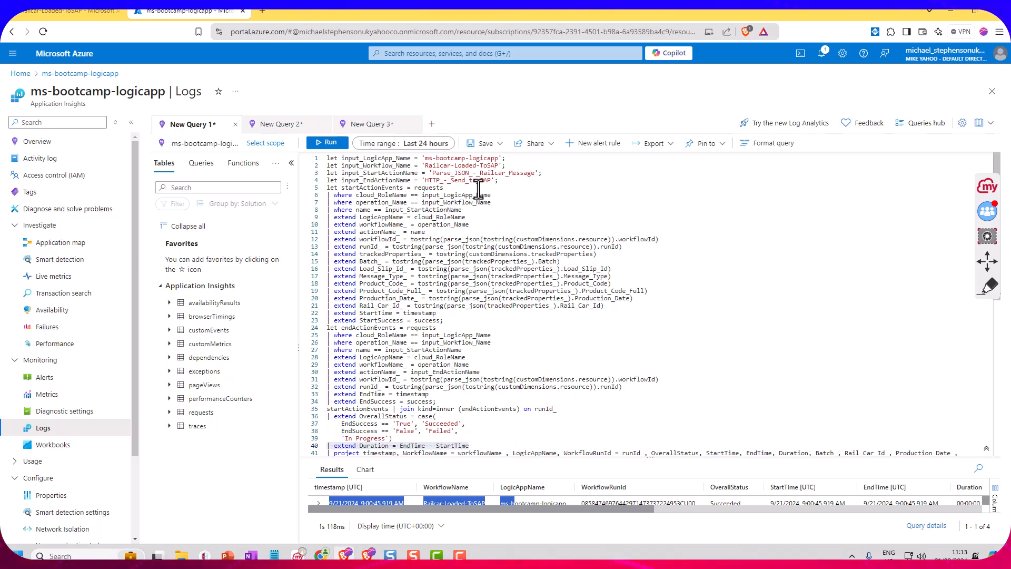
Highlight the four input declarations at the start of the query, from input_LogicApp_Name to input_EndActionName
{"action": "left_click_drag", "start_coordinate": [498, 180], "coordinate": [435, 177]}
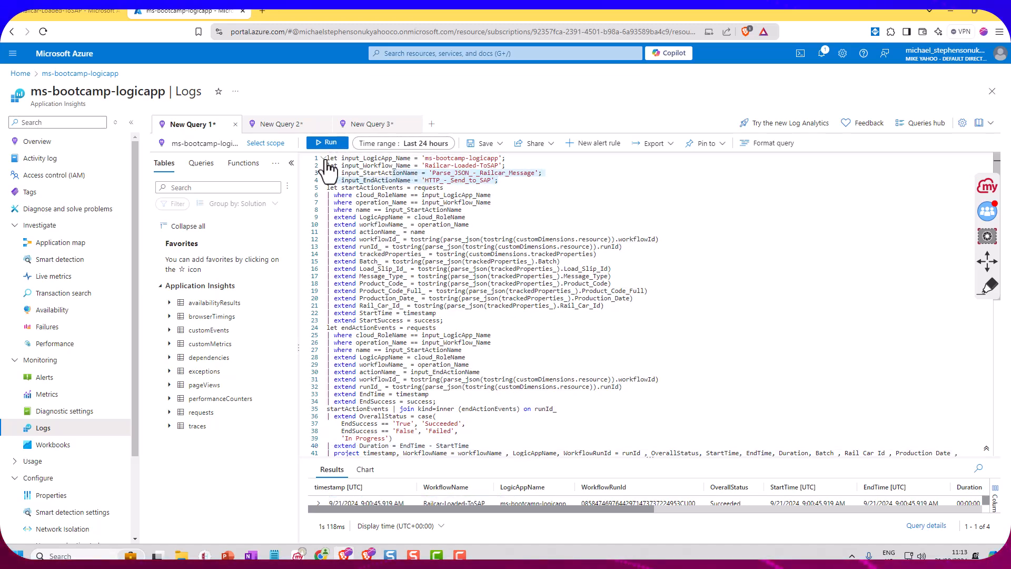
{"action": "left_click_drag", "start_coordinate": [498, 180], "coordinate": [394, 158]}
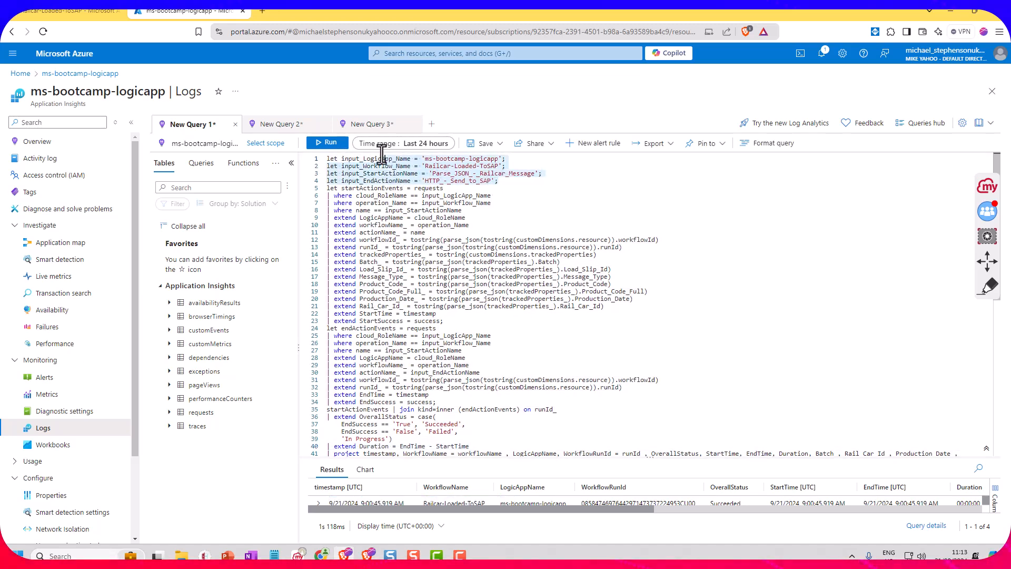
{"action": "left_click", "coordinate": [551, 164]}
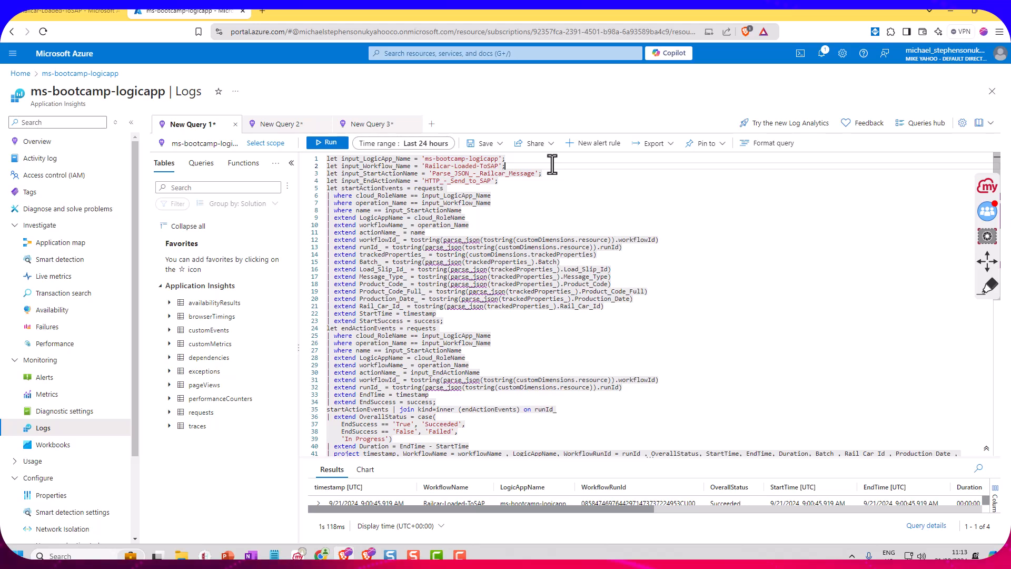
Annotate the startActionEvents block in red, marking the workflow name input, the where filters, the extended properties and the StartTime line
{"action": "left_click", "coordinate": [988, 287]}
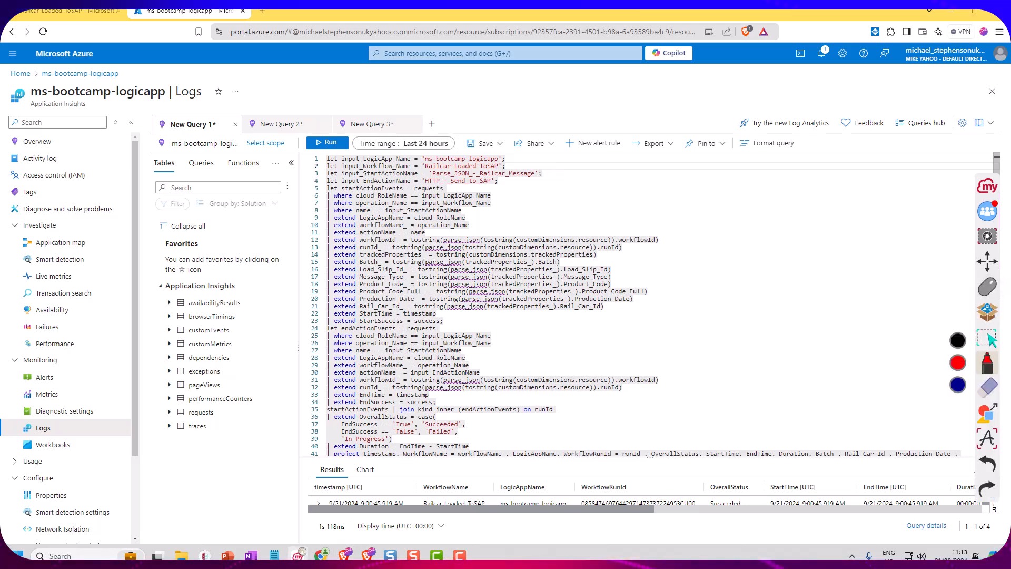
{"action": "left_click_drag", "start_coordinate": [329, 184], "coordinate": [323, 332]}
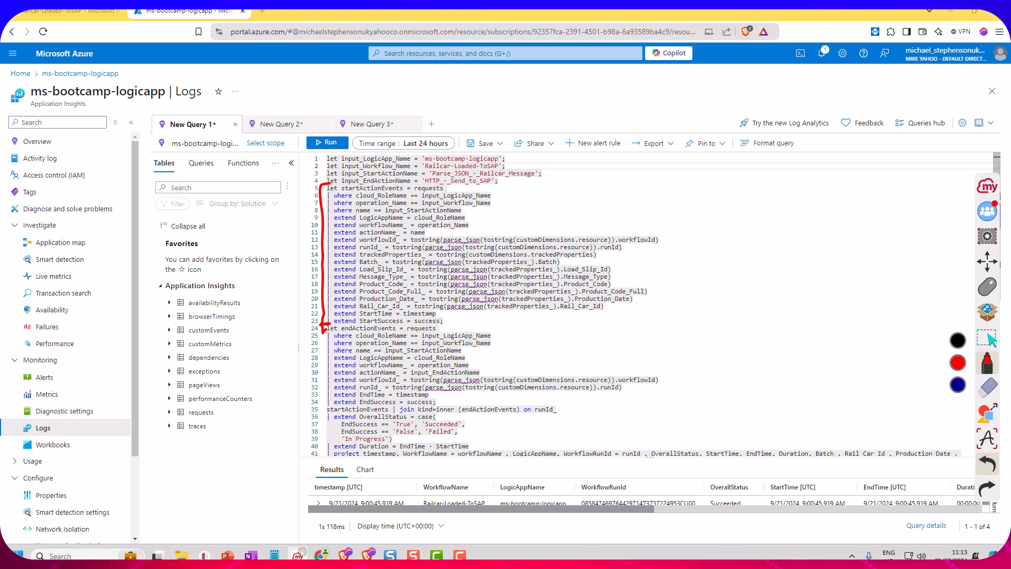
{"action": "left_click_drag", "start_coordinate": [577, 164], "coordinate": [546, 171]}
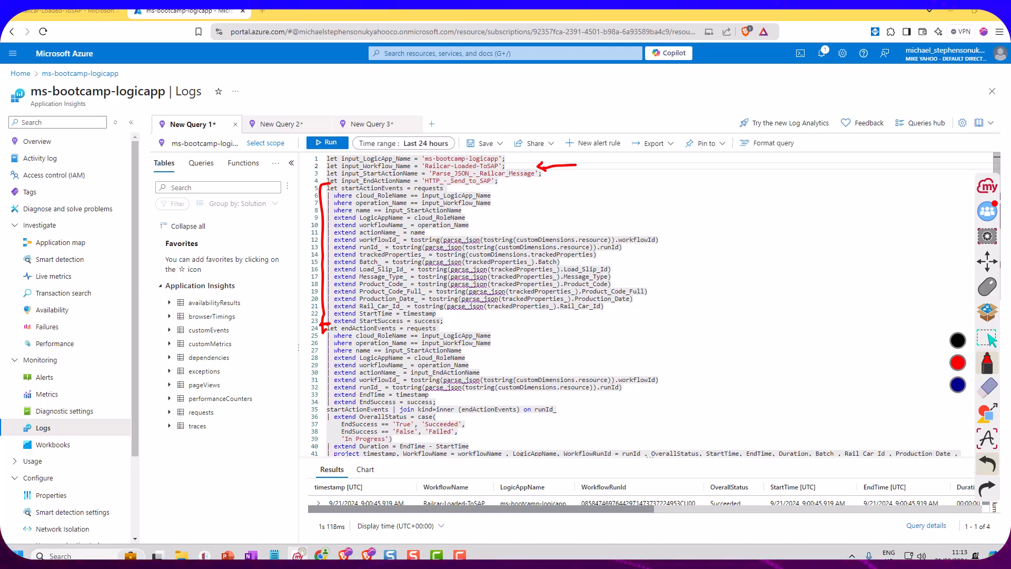
{"action": "left_click_drag", "start_coordinate": [486, 188], "coordinate": [501, 191]}
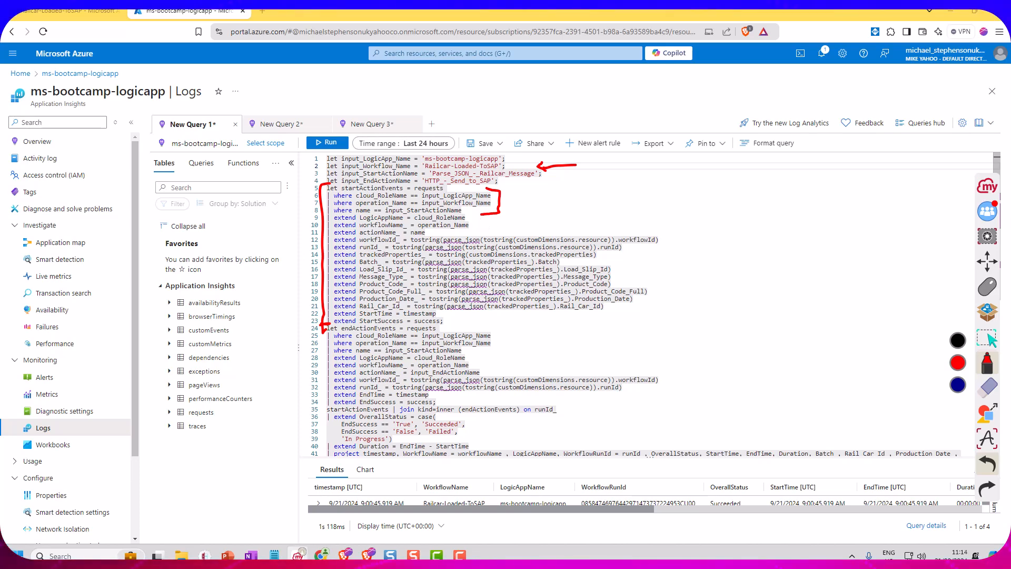
{"action": "left_click_drag", "start_coordinate": [644, 228], "coordinate": [666, 232]}
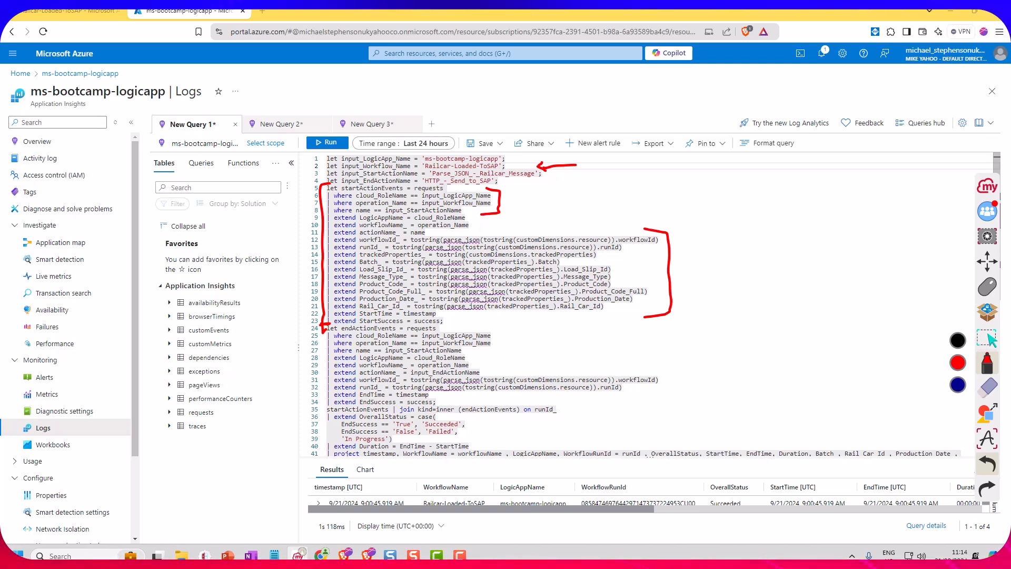
{"action": "left_click_drag", "start_coordinate": [458, 315], "coordinate": [460, 316]}
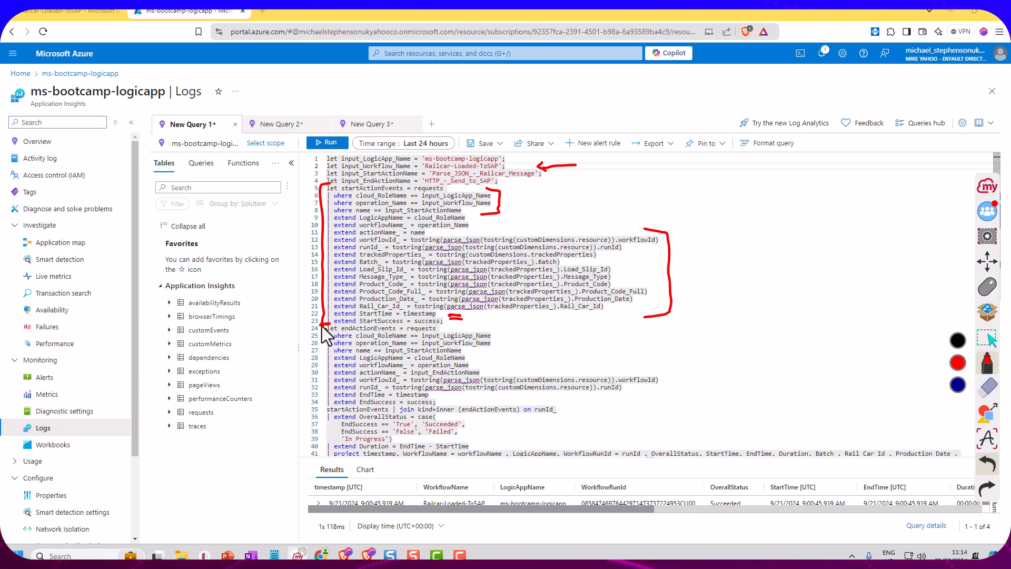
Bracket the endActionEvents block and the join section in red, marking the OverallStatus case and the Duration line
{"action": "left_click_drag", "start_coordinate": [320, 345], "coordinate": [328, 405]}
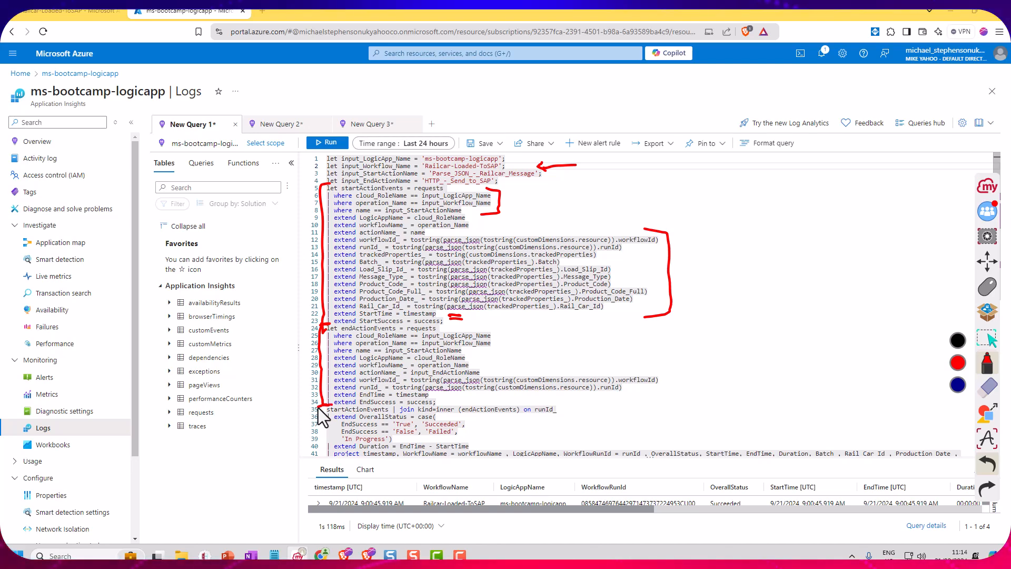
{"action": "left_click_drag", "start_coordinate": [328, 406], "coordinate": [322, 438]}
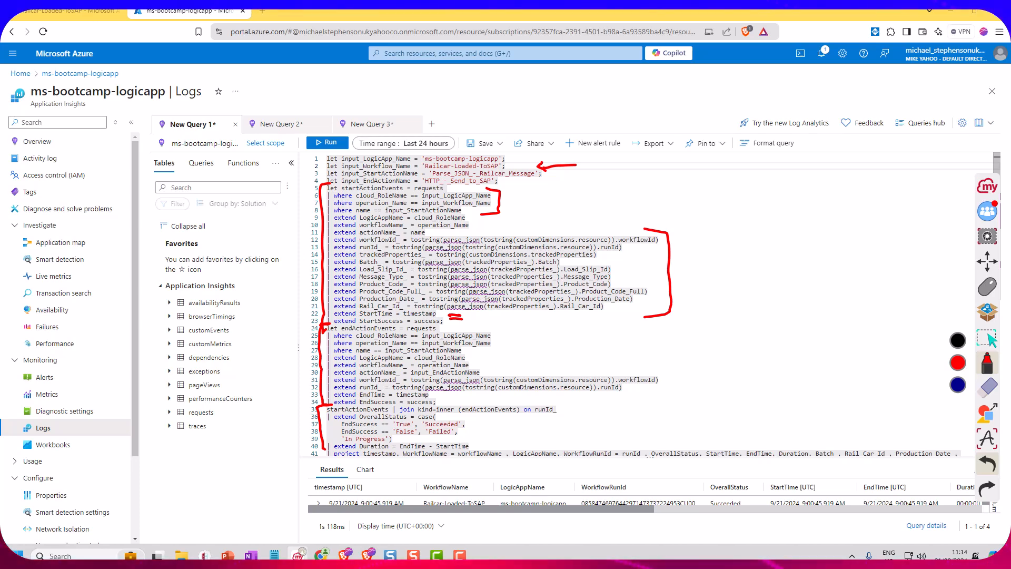
{"action": "left_click_drag", "start_coordinate": [437, 412], "coordinate": [458, 416]}
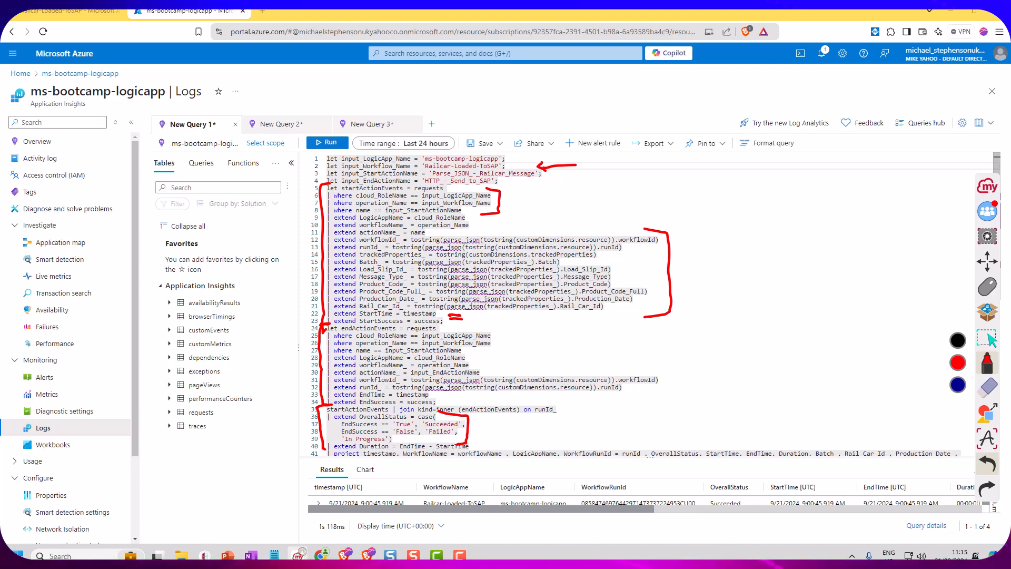
{"action": "left_click_drag", "start_coordinate": [489, 444], "coordinate": [499, 430]}
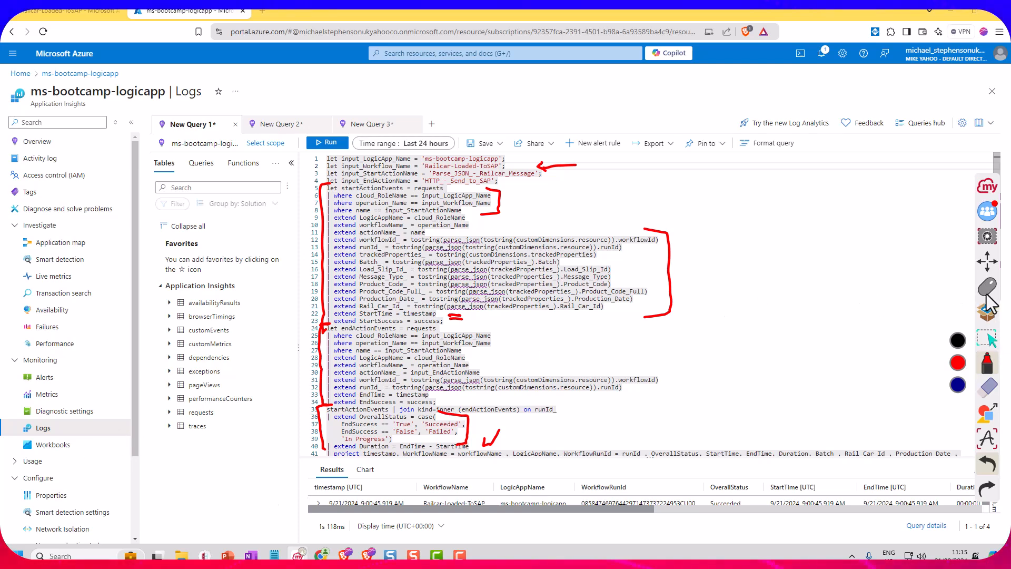
Clear all red annotations and highlight the query lines extracting tracked properties, from trackedProperties_ to Rail_Car_Id_
{"action": "left_click", "coordinate": [990, 395]}
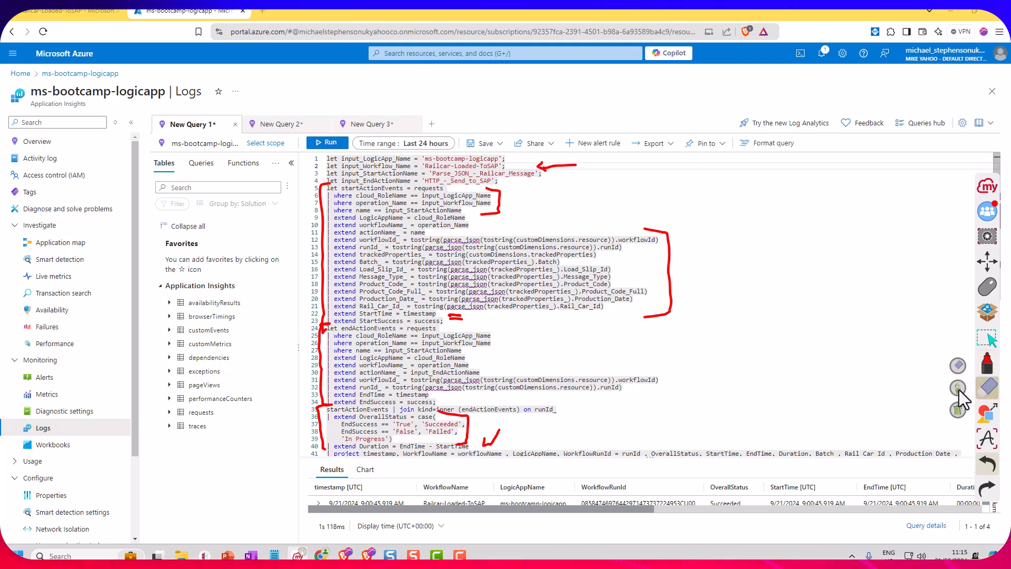
{"action": "left_click", "coordinate": [958, 389]}
{"action": "left_click", "coordinate": [988, 284]}
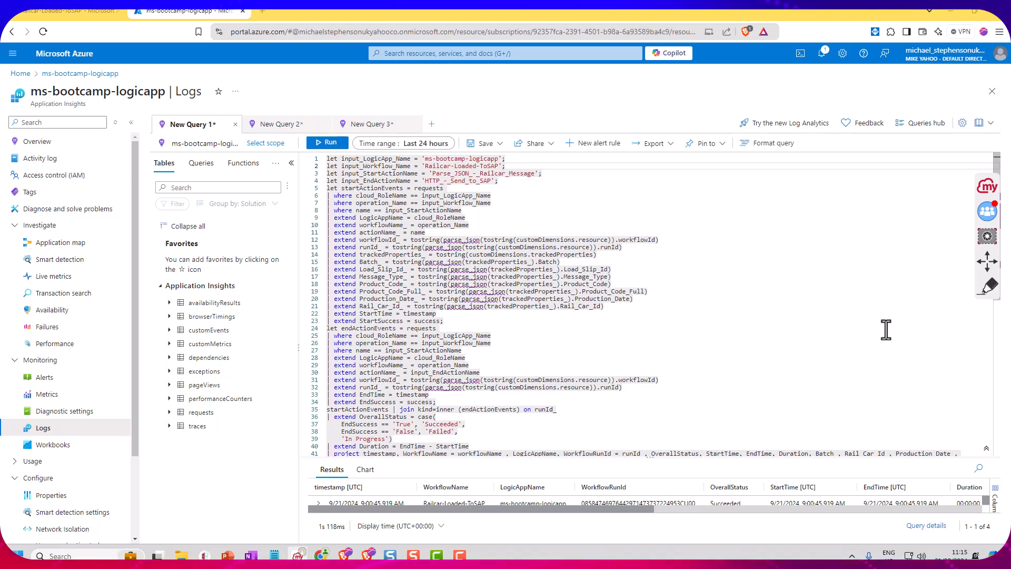
{"action": "left_click", "coordinate": [509, 182]}
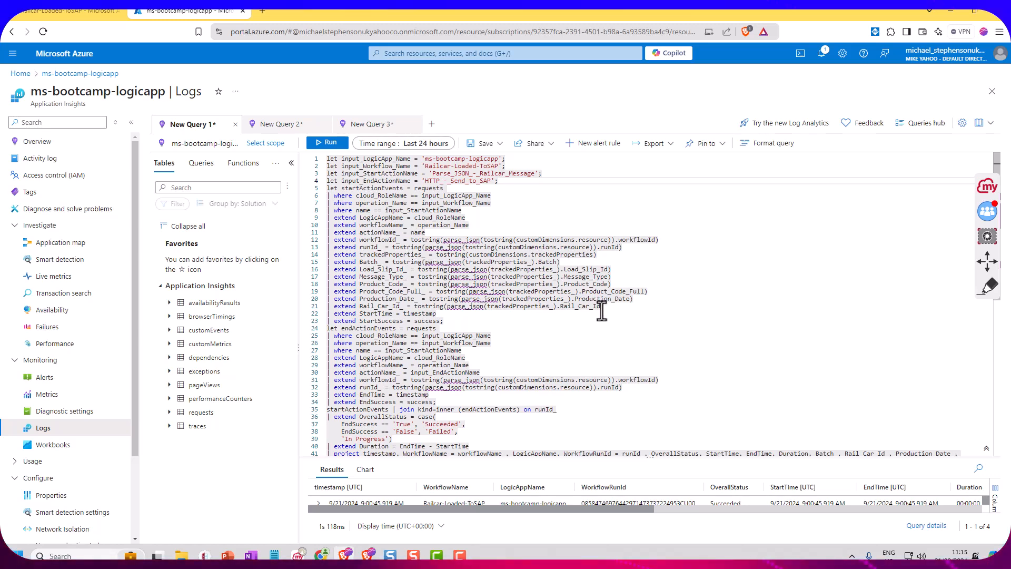
{"action": "left_click_drag", "start_coordinate": [606, 308], "coordinate": [327, 253]}
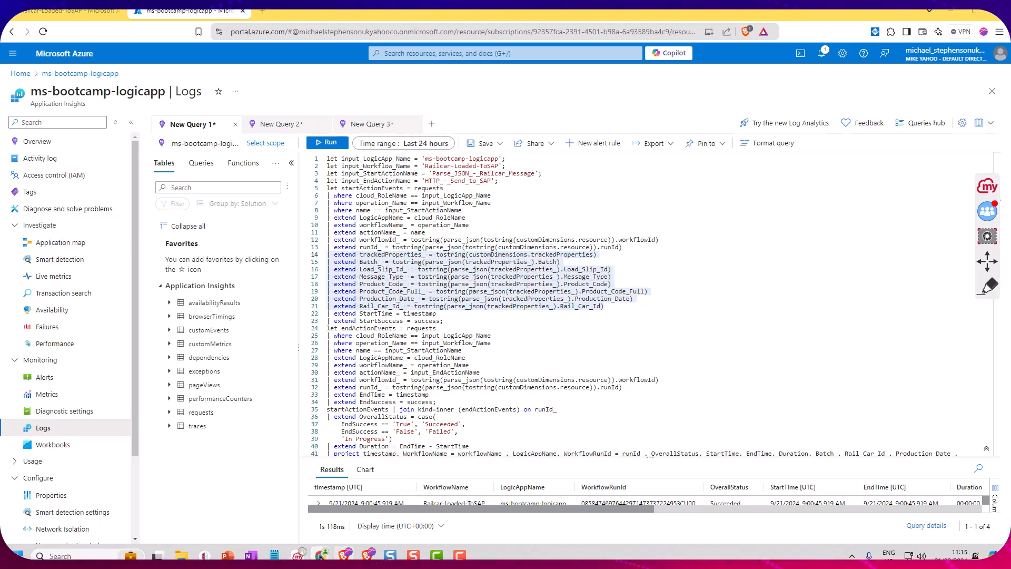
Switch back to Turbo360 and close the Loaded Railcar to SAP transaction settings without updating them
{"action": "mouse_move", "coordinate": [322, 555]}
{"action": "left_click", "coordinate": [350, 516]}
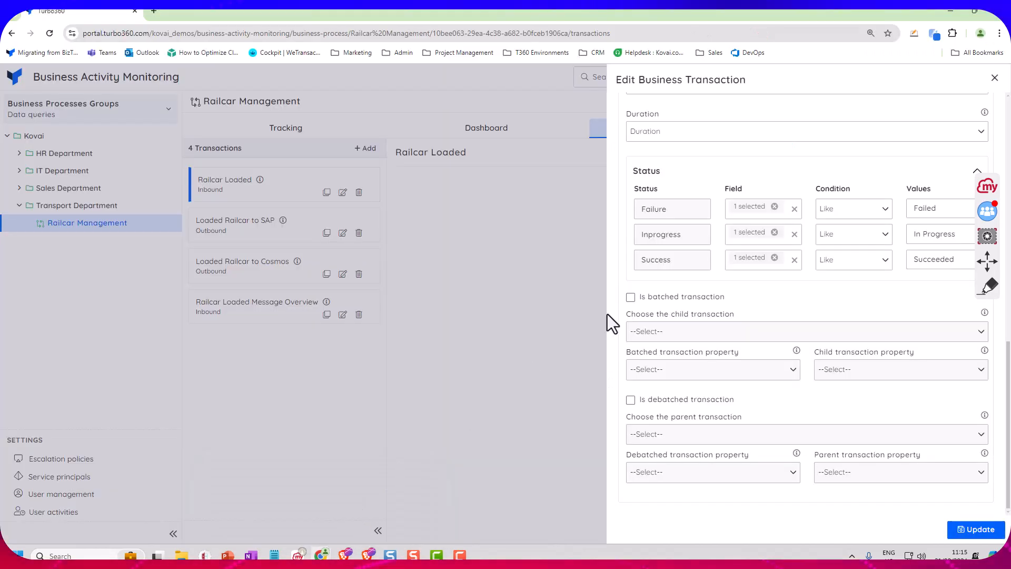
{"action": "left_click", "coordinate": [995, 77]}
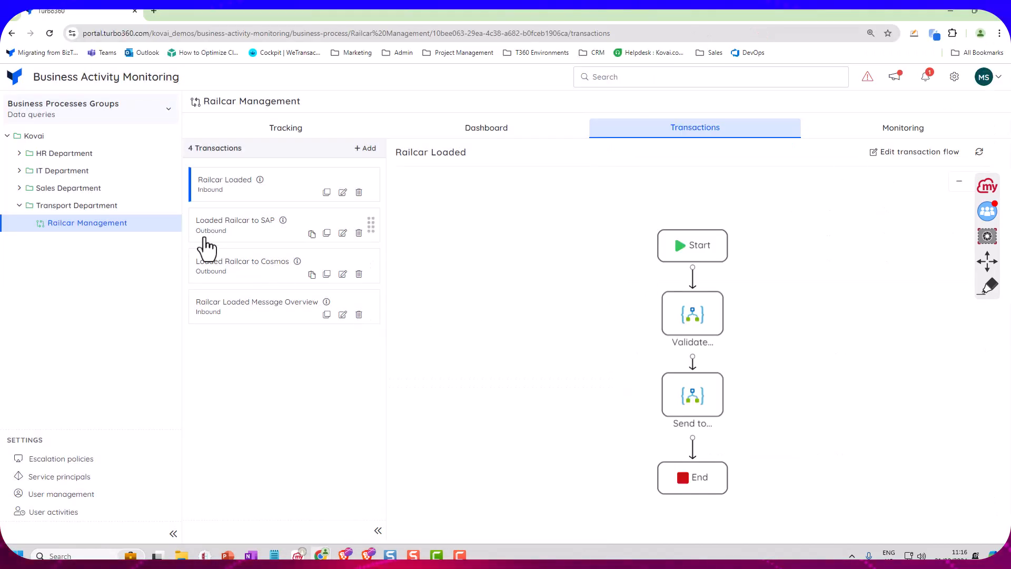
Edit the Loaded Railcar to SAP transaction flow and start a new stage with both tracking name and friendly name Test
{"action": "left_click", "coordinate": [273, 232]}
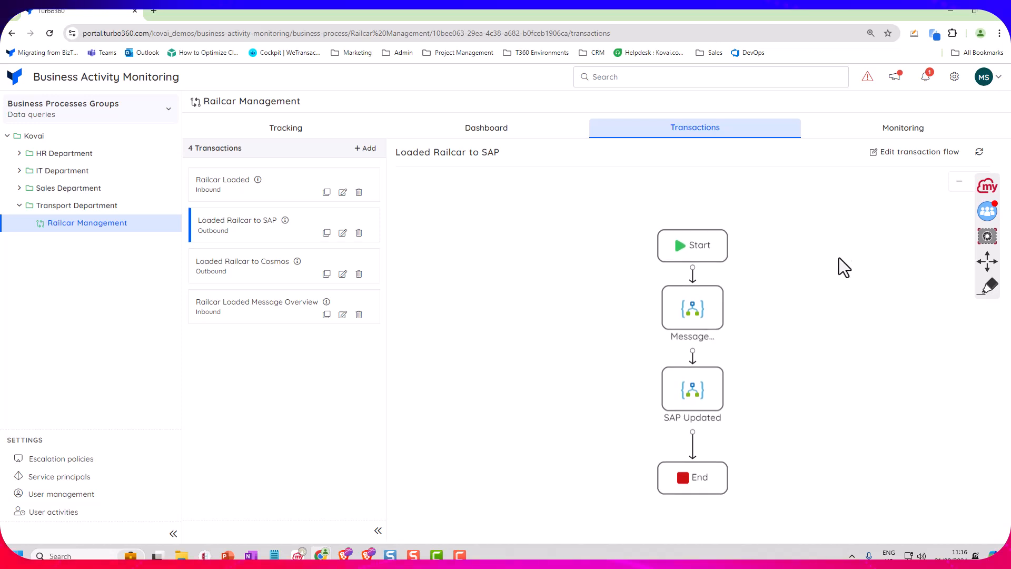
{"action": "left_click", "coordinate": [898, 153]}
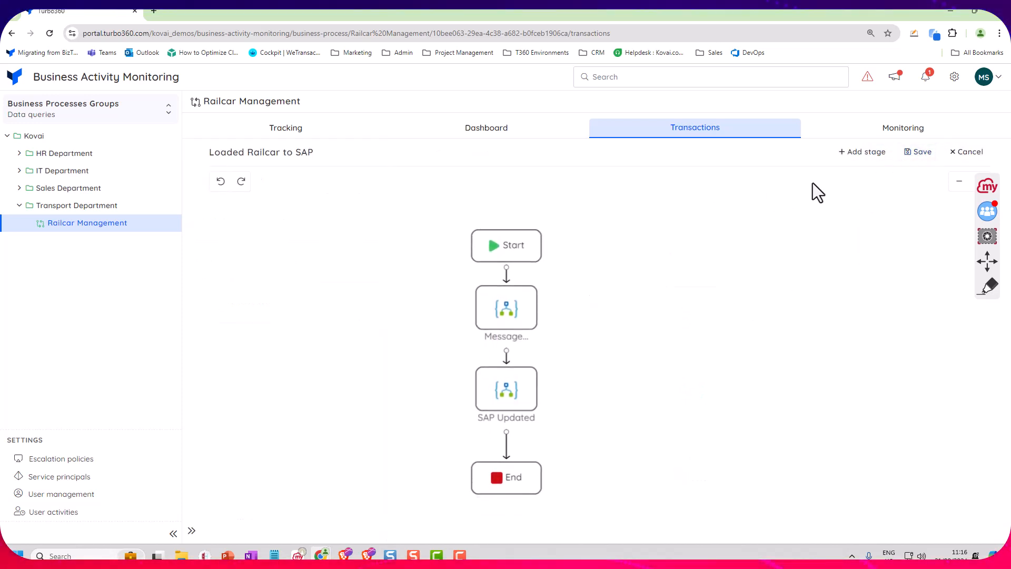
{"action": "left_click", "coordinate": [853, 154]}
{"action": "left_click", "coordinate": [746, 151]}
{"action": "type", "text": "Test"}
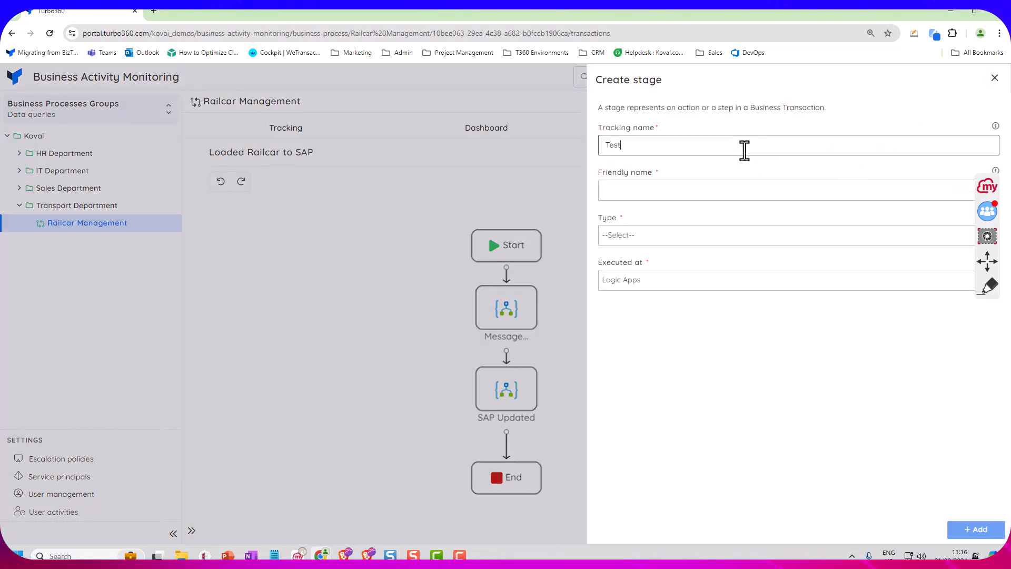
{"action": "left_click", "coordinate": [711, 192]}
{"action": "type", "text": "Test"}
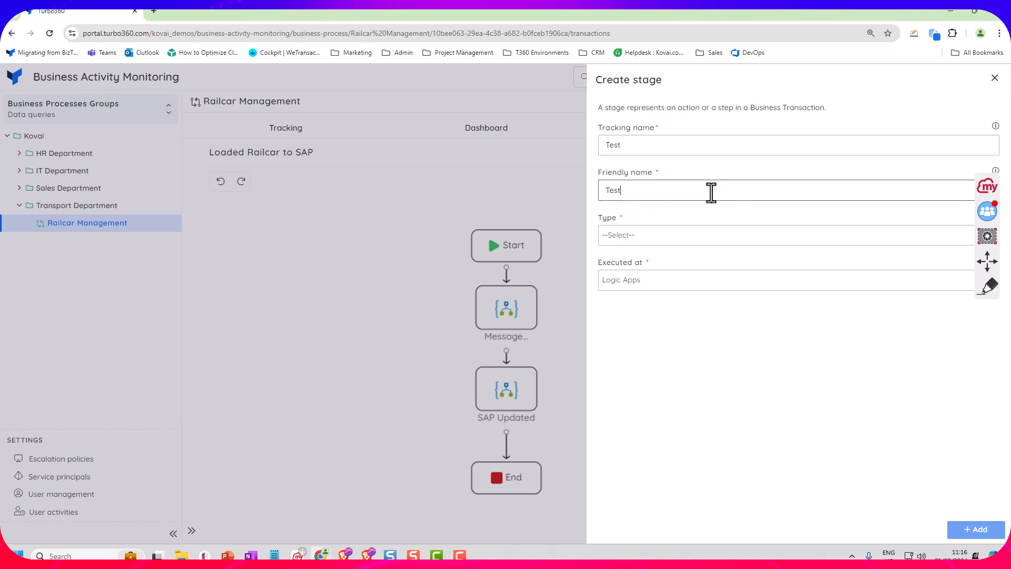
Set the Test stage's type to Application insight with the ms-bootcamp-logicapp resource, and close the new stage without adding it
{"action": "left_click", "coordinate": [676, 239]}
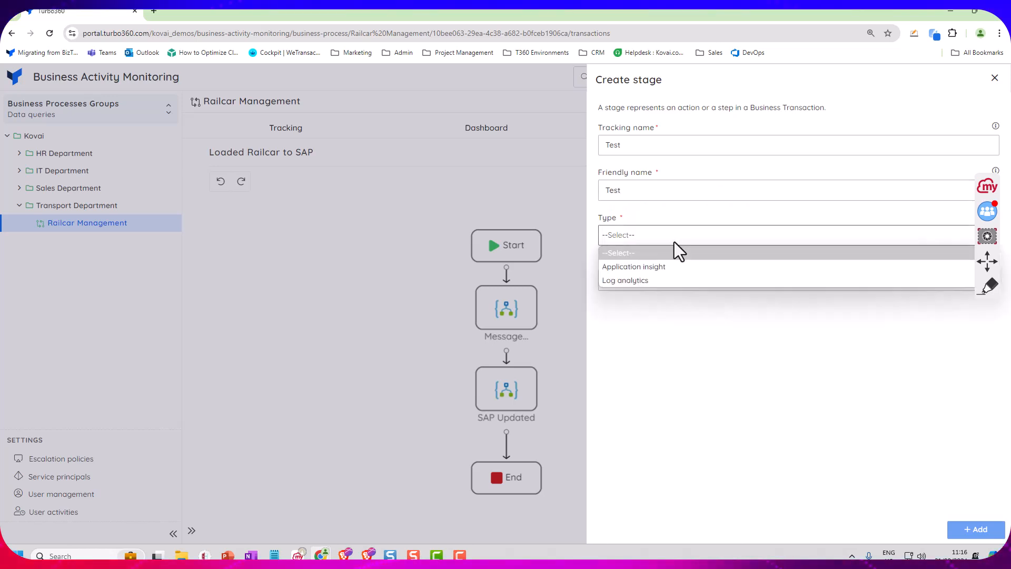
{"action": "left_click", "coordinate": [658, 268]}
{"action": "left_click", "coordinate": [655, 280]}
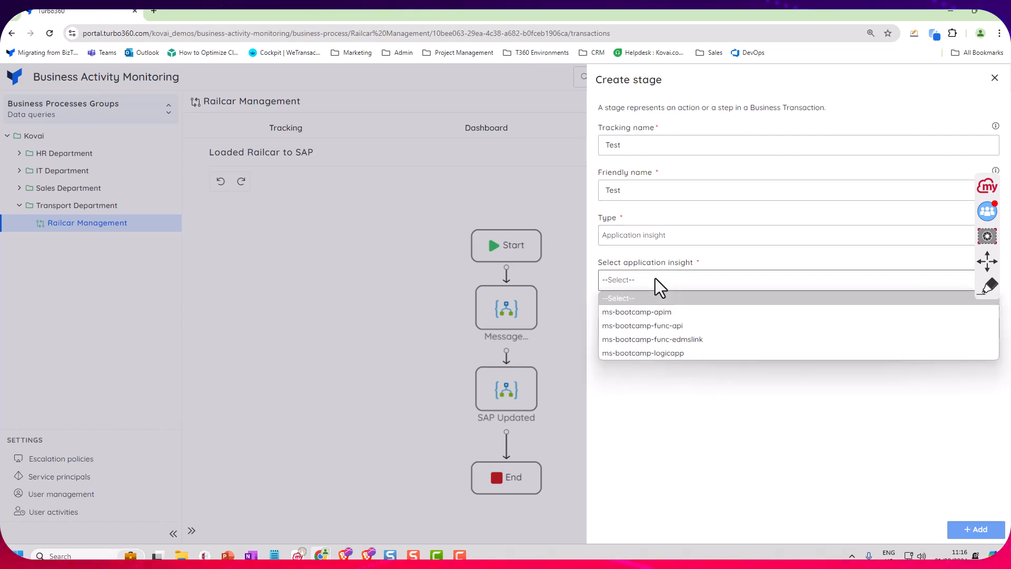
{"action": "left_click", "coordinate": [678, 354]}
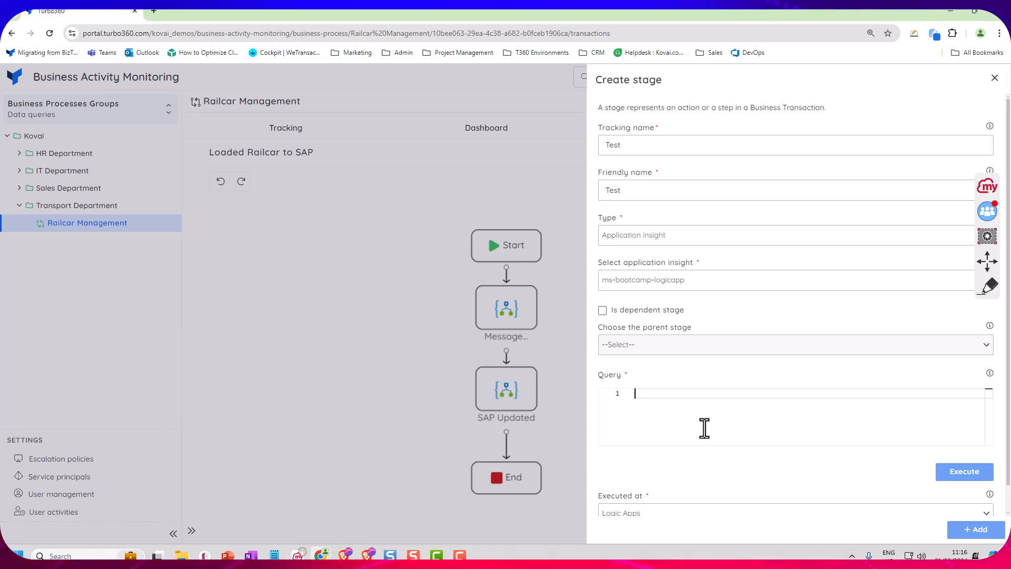
{"action": "left_click", "coordinate": [995, 77]}
Open the Message Validated stage for editing and highlight the WorkflowRunId placeholder in its query's operation_Id filter
{"action": "right_click", "coordinate": [510, 315]}
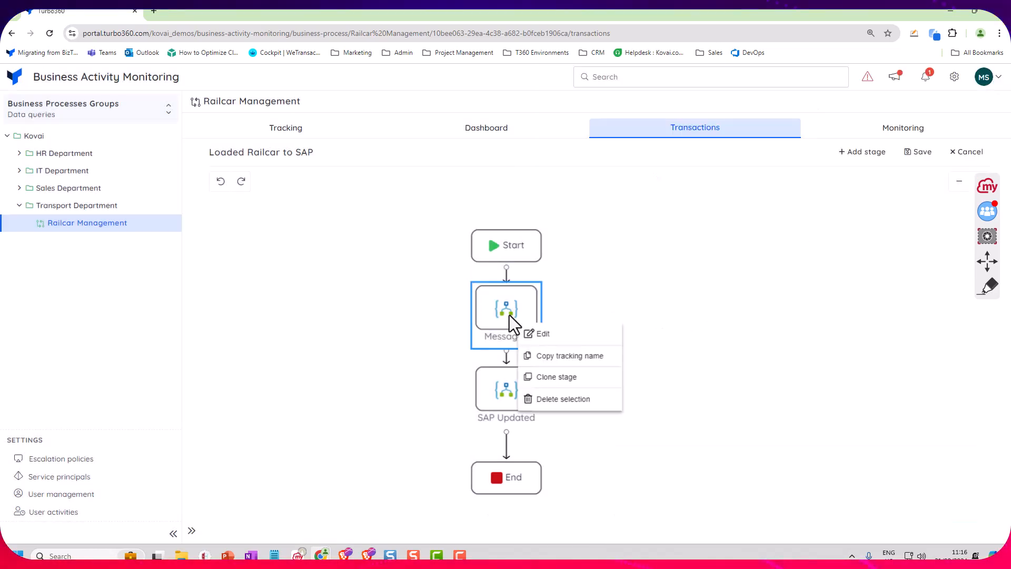
{"action": "left_click", "coordinate": [535, 332]}
{"action": "scroll", "coordinate": [793, 311], "scroll_direction": "down", "scroll_amount": 1}
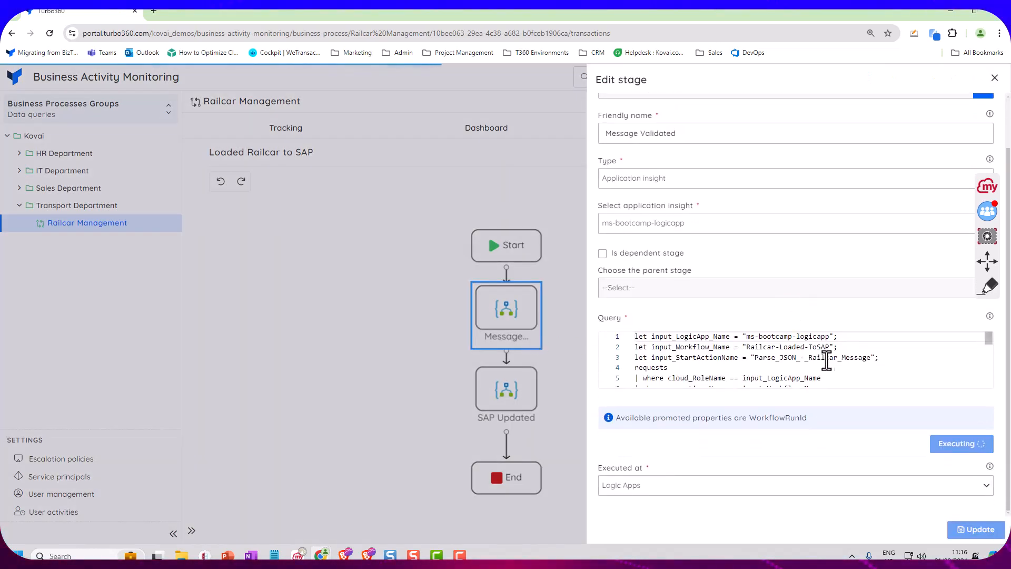
{"action": "scroll", "coordinate": [895, 362], "scroll_direction": "down", "scroll_amount": 1}
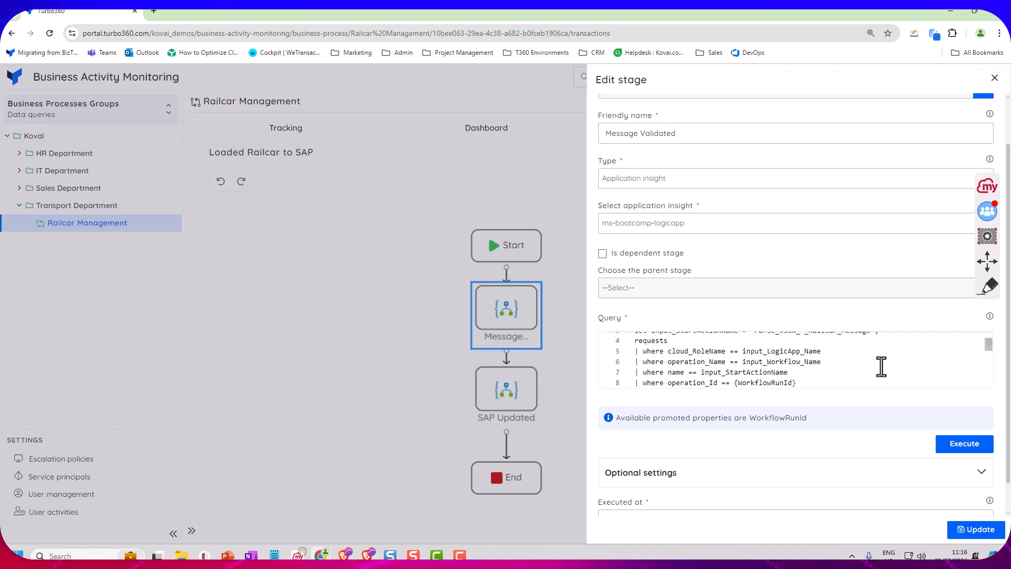
{"action": "scroll", "coordinate": [880, 365], "scroll_direction": "down", "scroll_amount": 1}
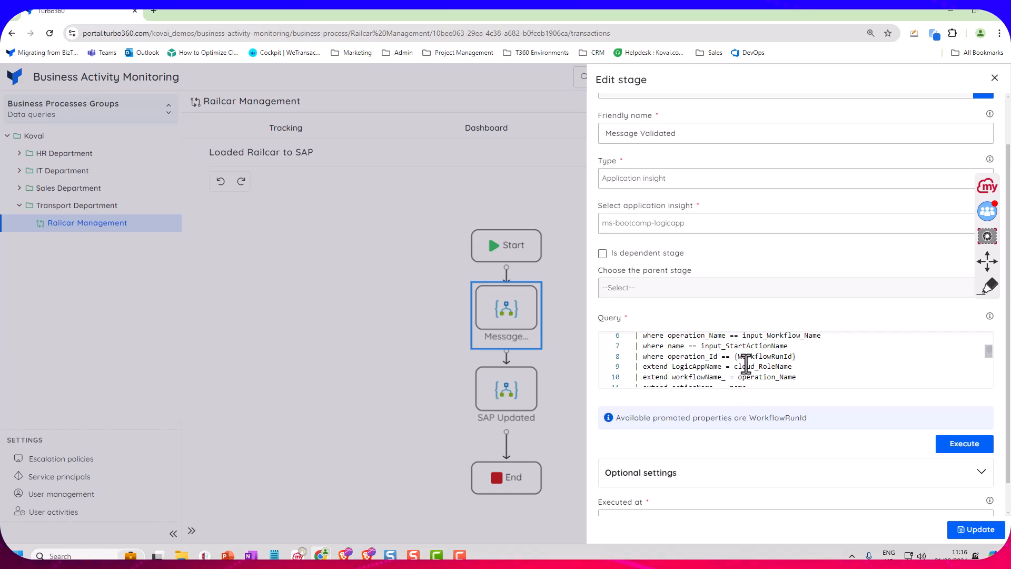
{"action": "left_click_drag", "start_coordinate": [736, 356], "coordinate": [797, 355]}
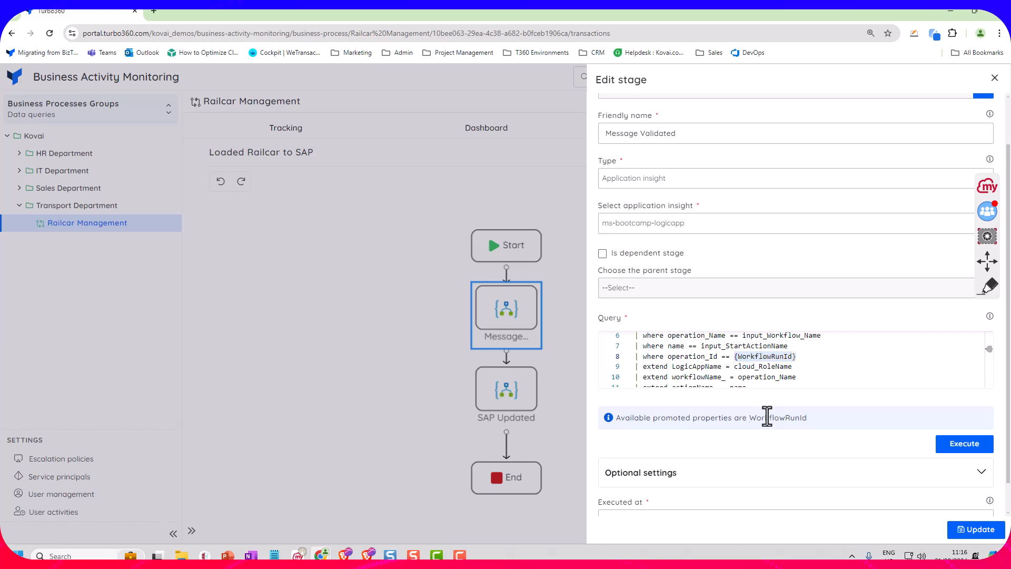
{"action": "double_click", "coordinate": [751, 356]}
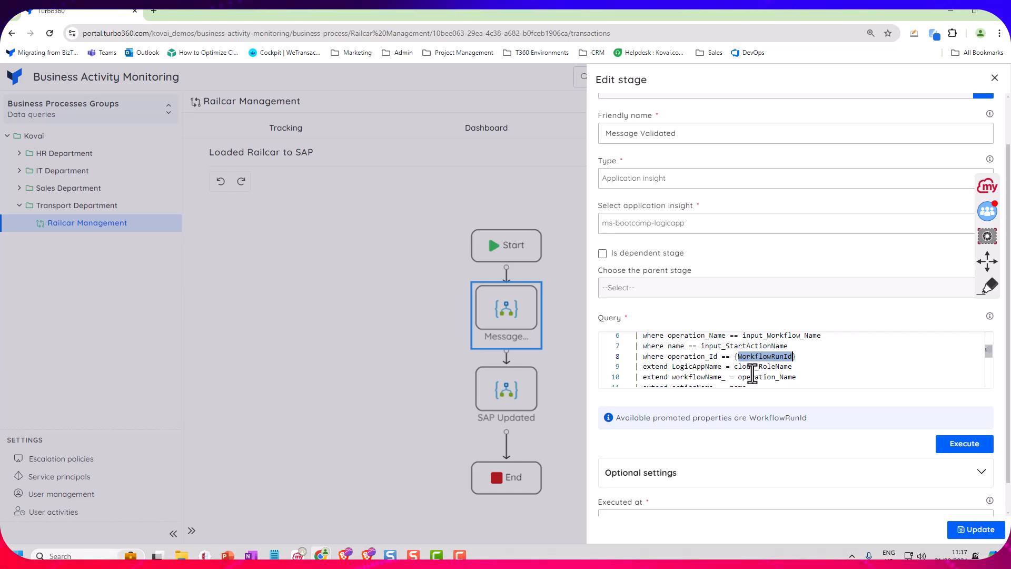
Examine the rest of the Message Validated query, and expand its optional settings to review the correlation, timing and status rules
{"action": "scroll", "coordinate": [789, 369], "scroll_direction": "down", "scroll_amount": 2}
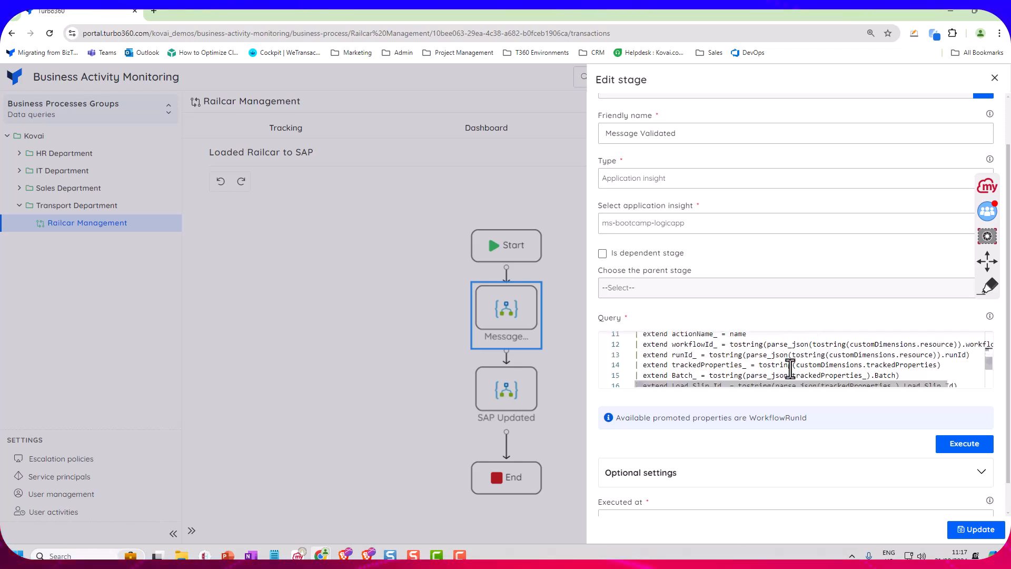
{"action": "scroll", "coordinate": [791, 364], "scroll_direction": "down", "scroll_amount": 2}
{"action": "scroll", "coordinate": [792, 363], "scroll_direction": "down", "scroll_amount": 1}
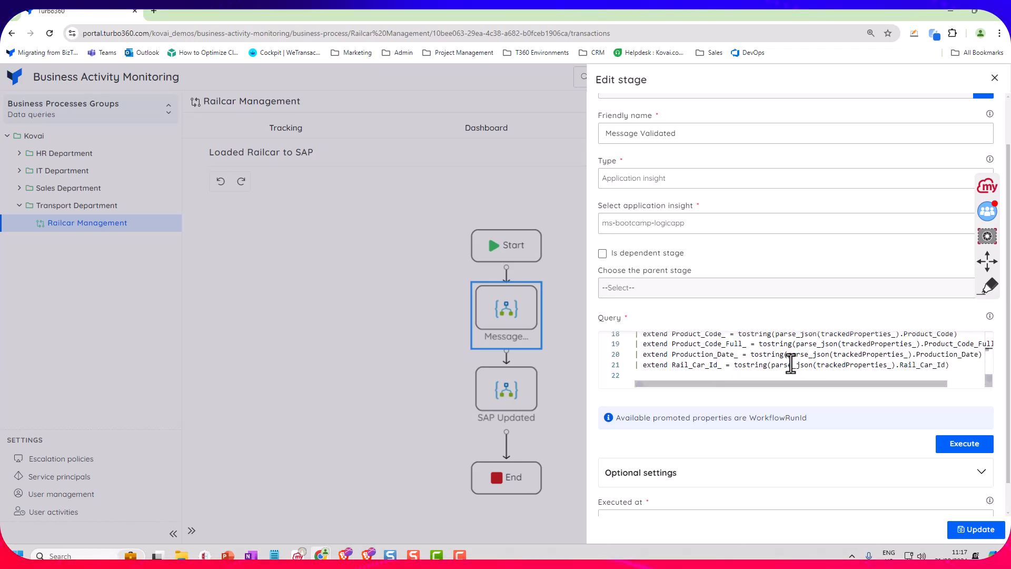
{"action": "scroll", "coordinate": [685, 442], "scroll_direction": "down", "scroll_amount": 1}
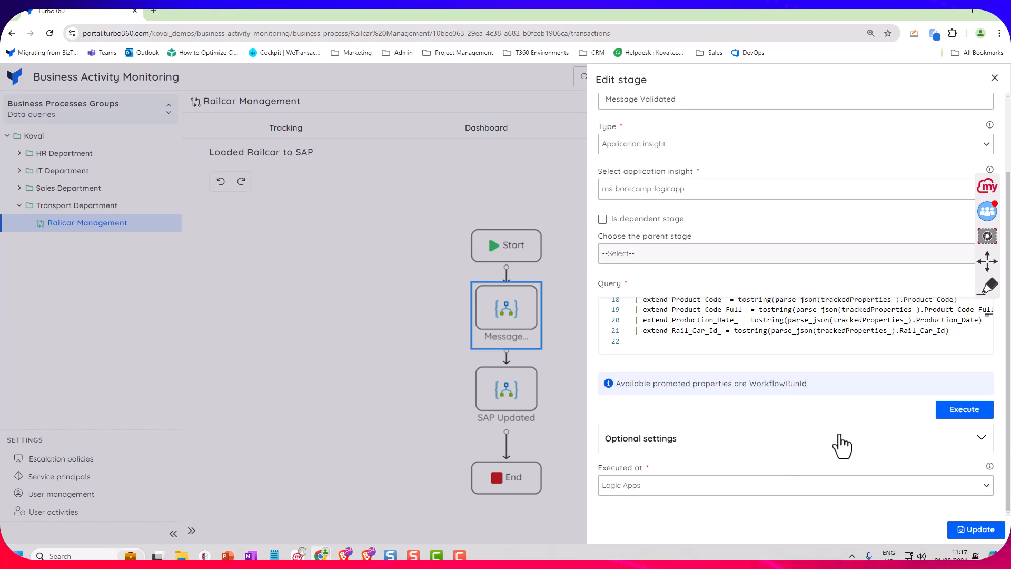
{"action": "left_click", "coordinate": [840, 436]}
{"action": "scroll", "coordinate": [596, 406], "scroll_direction": "down", "scroll_amount": 5}
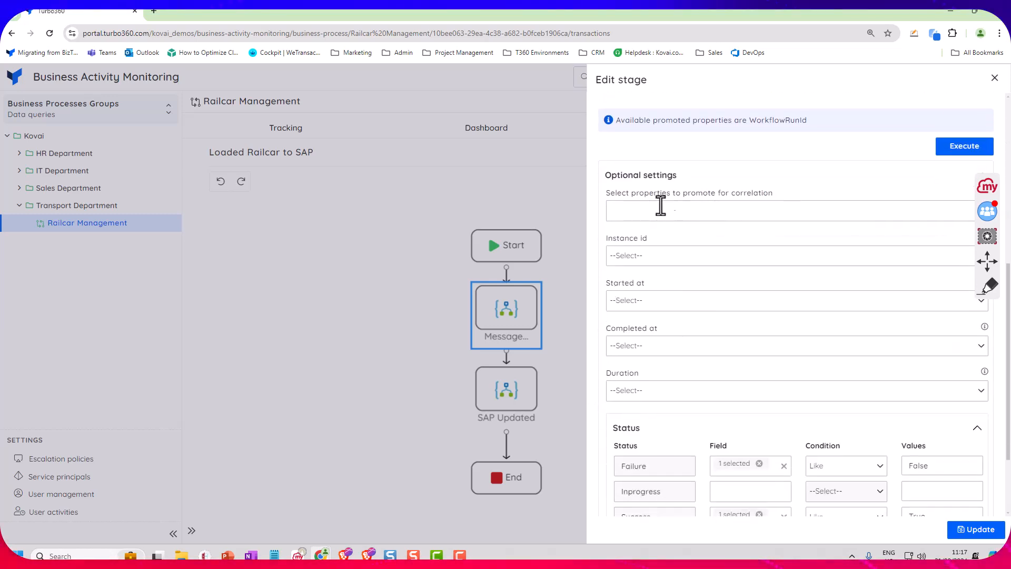
{"action": "scroll", "coordinate": [669, 248], "scroll_direction": "down", "scroll_amount": 1}
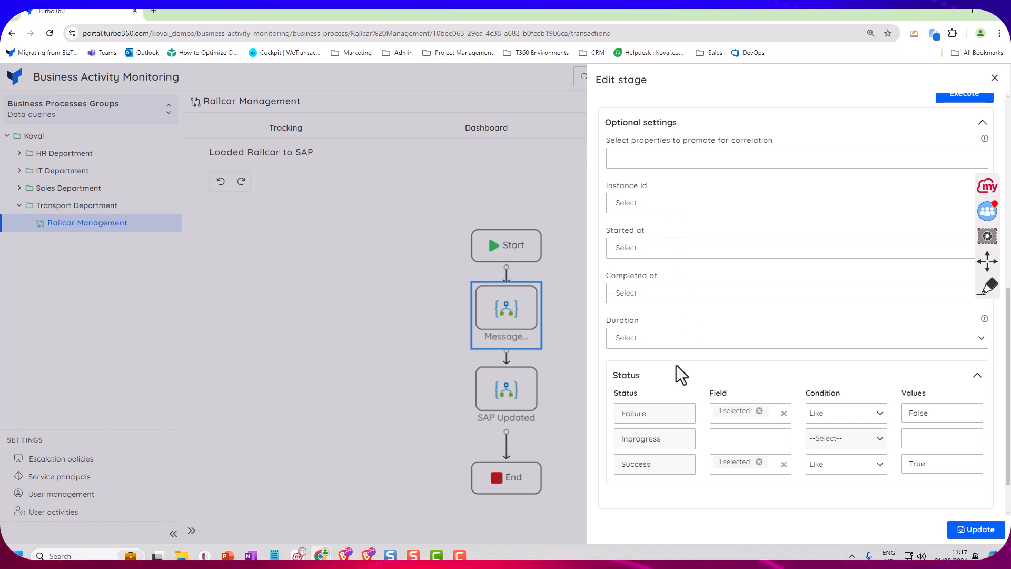
{"action": "scroll", "coordinate": [794, 388], "scroll_direction": "down", "scroll_amount": 1}
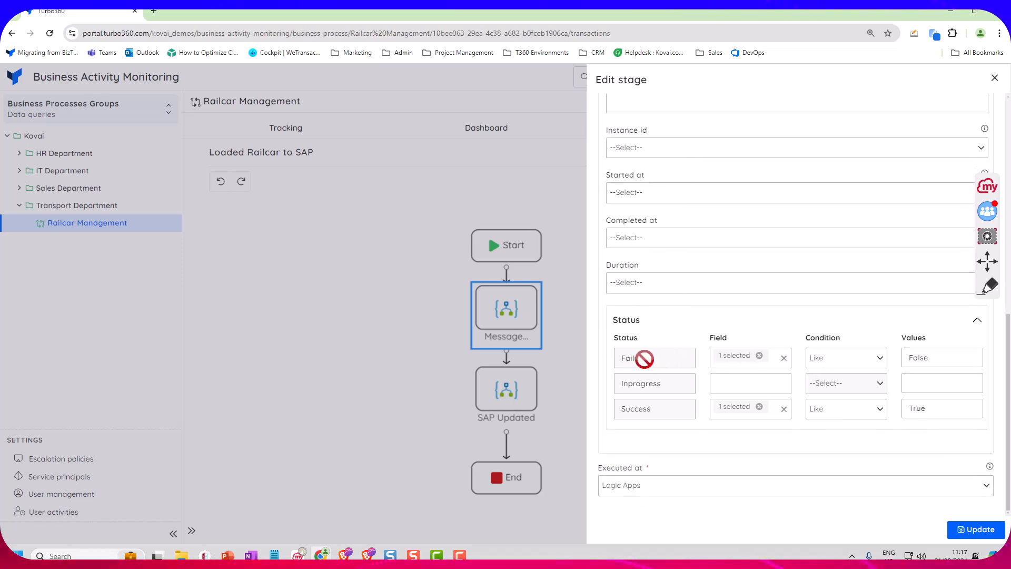
Check the success field in the Failure status rule and the Executed at options, and close the stage without updating it
{"action": "left_click", "coordinate": [743, 362]}
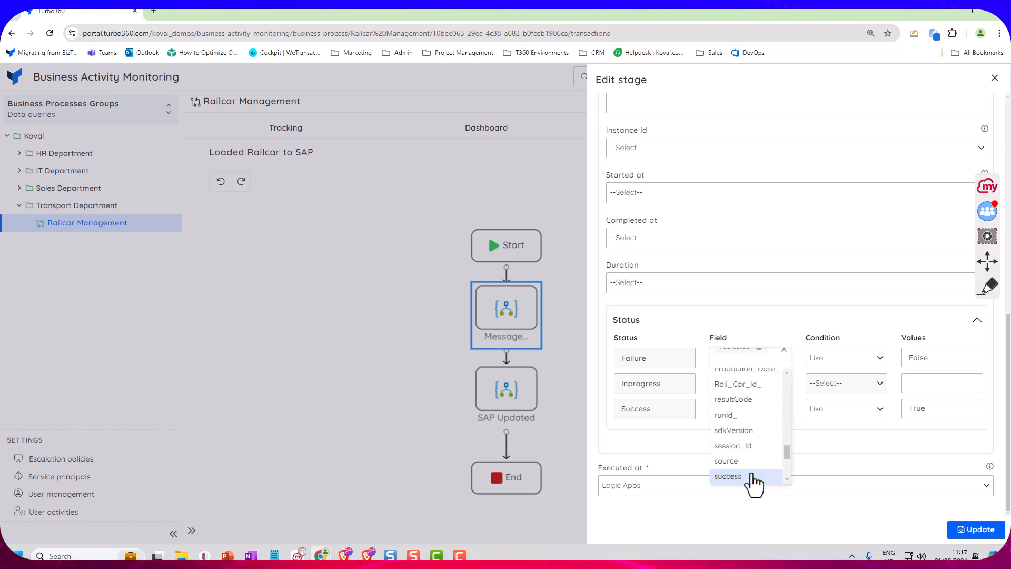
{"action": "left_click", "coordinate": [753, 477]}
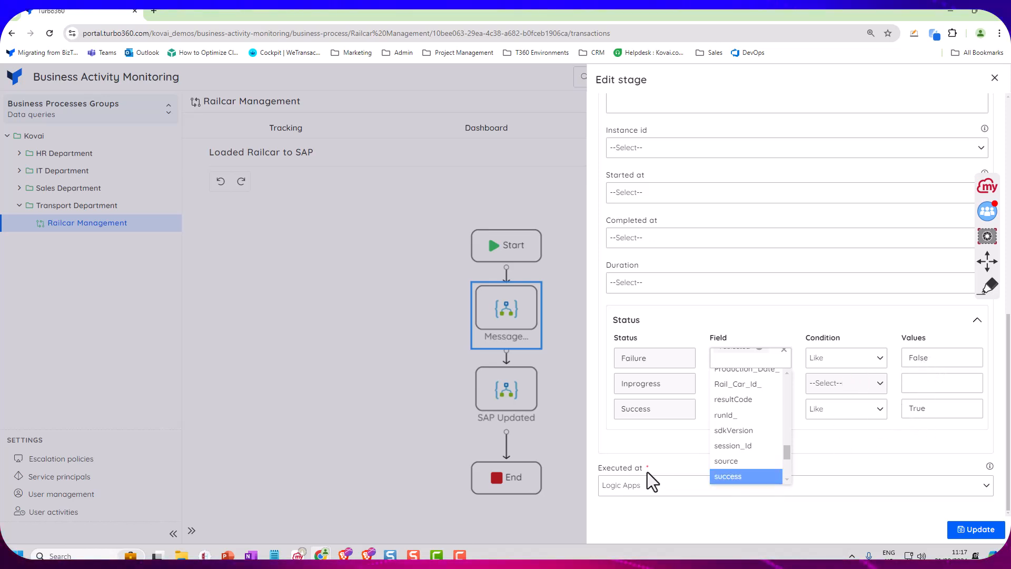
{"action": "left_click", "coordinate": [597, 447]}
{"action": "left_click", "coordinate": [642, 487]}
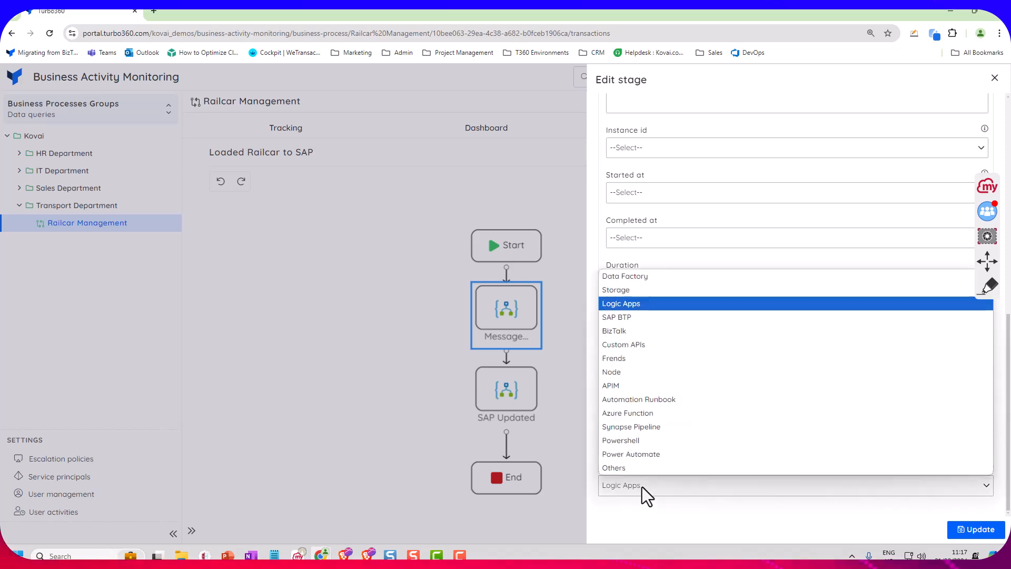
{"action": "left_click", "coordinate": [643, 505]}
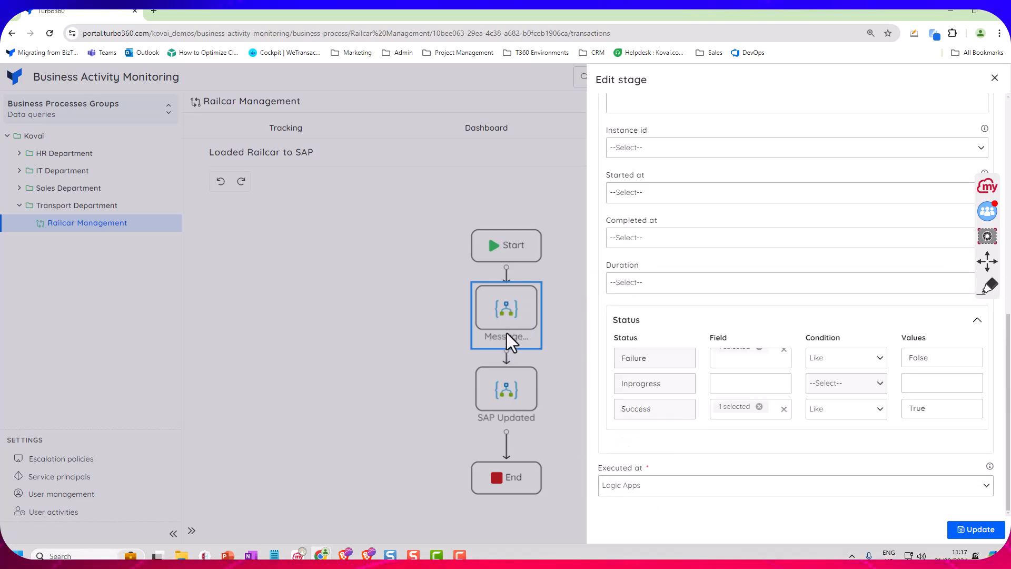
{"action": "left_click", "coordinate": [995, 79]}
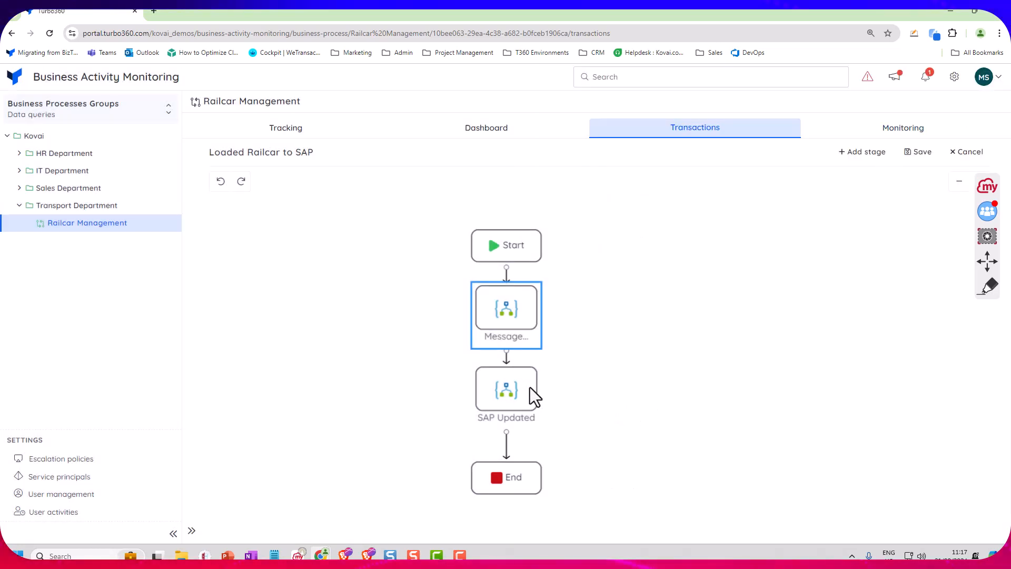
Switch to the ms-bootcamp-logicapp logs in the Azure portal and open New Query 2 with the stage query
{"action": "left_click", "coordinate": [320, 474]}
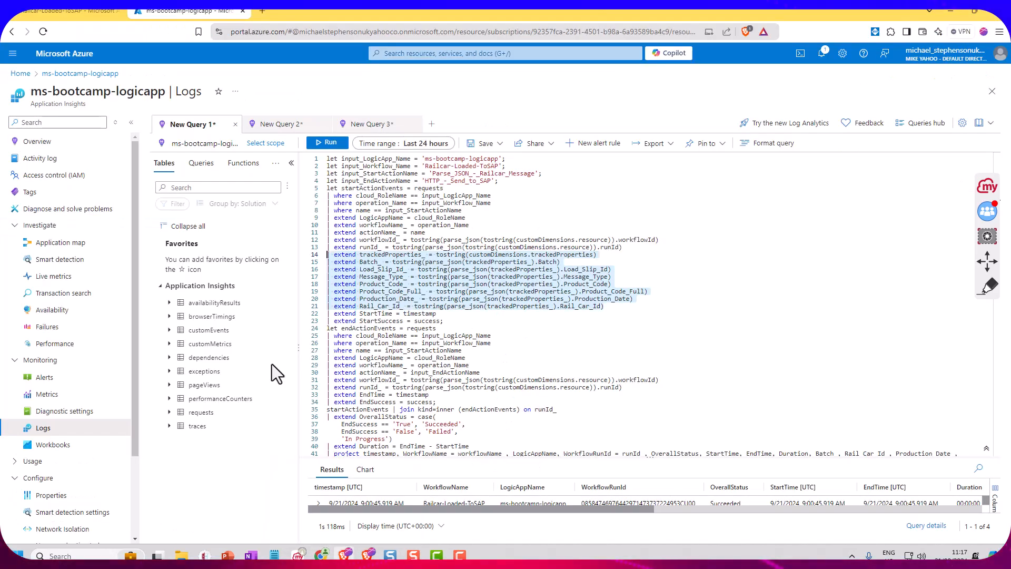
{"action": "left_click", "coordinate": [274, 126]}
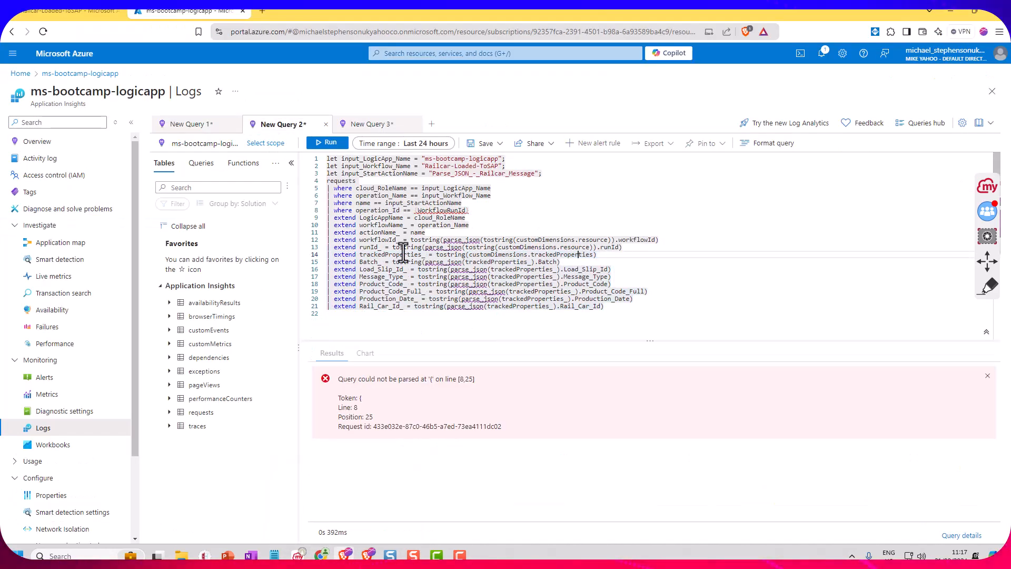
{"action": "left_click", "coordinate": [469, 217]}
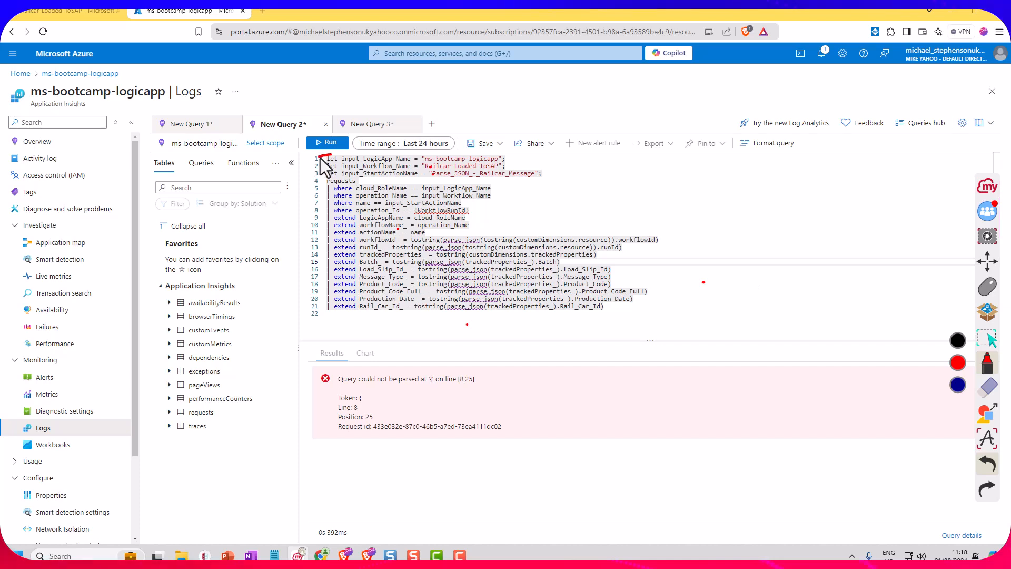
Bracket the input variables, where filters and extend lines in red, mark WorkflowRunId with an arrow, and clear the annotations
{"action": "left_click_drag", "start_coordinate": [320, 157], "coordinate": [321, 180]}
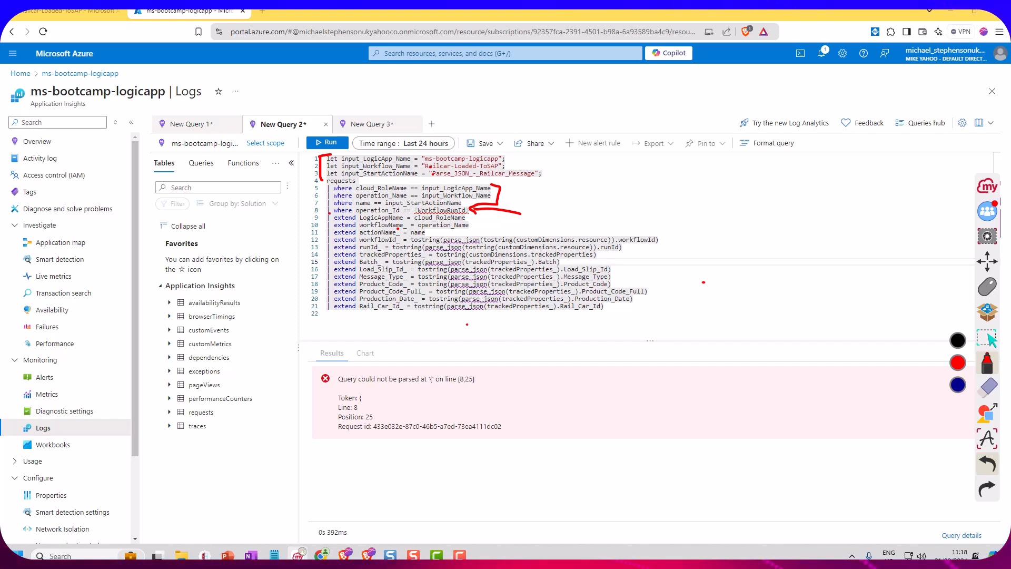
{"action": "left_click_drag", "start_coordinate": [330, 214], "coordinate": [322, 267]}
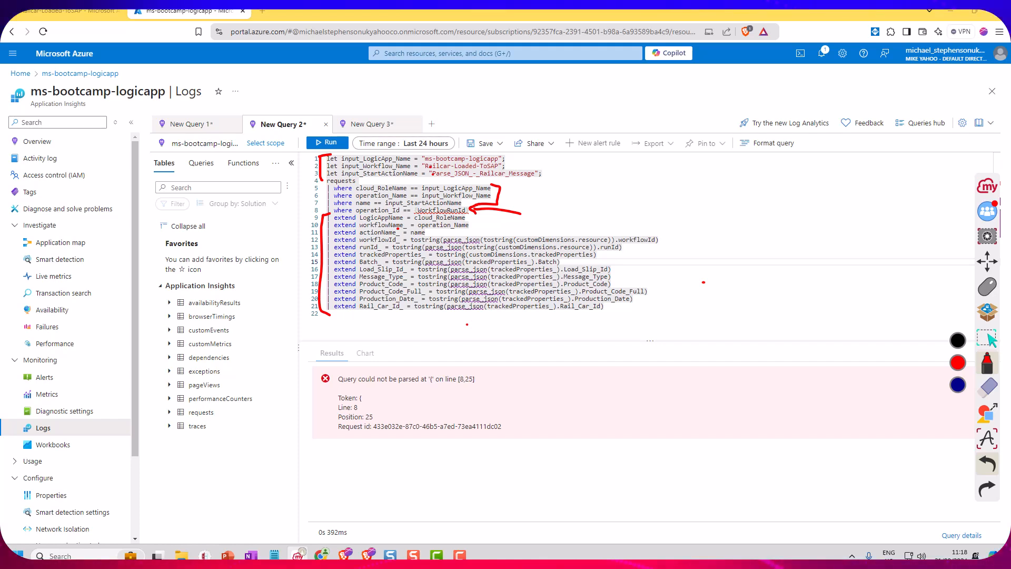
{"action": "left_click_drag", "start_coordinate": [338, 318], "coordinate": [340, 319]}
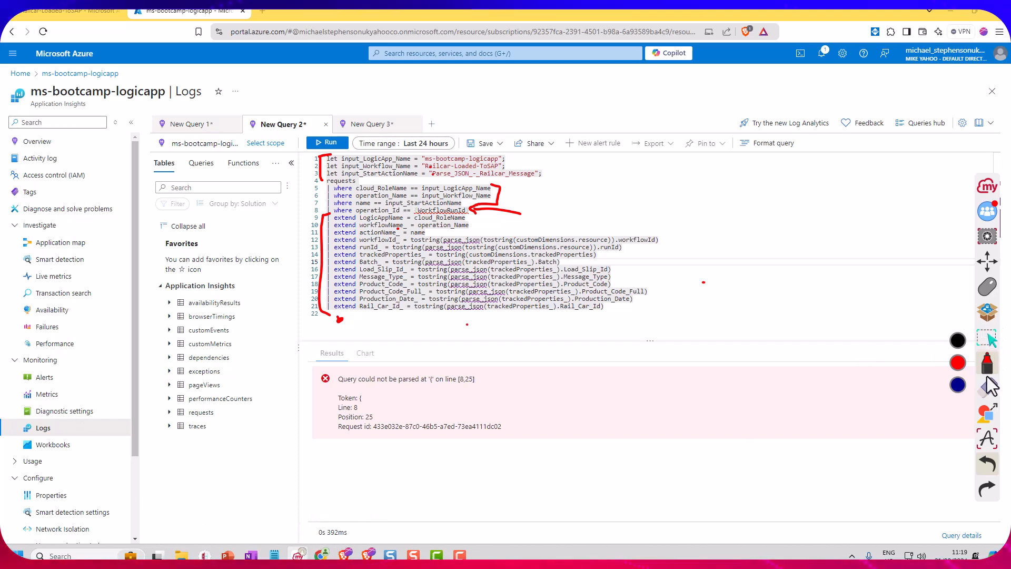
{"action": "left_click", "coordinate": [983, 316]}
{"action": "left_click", "coordinate": [987, 287]}
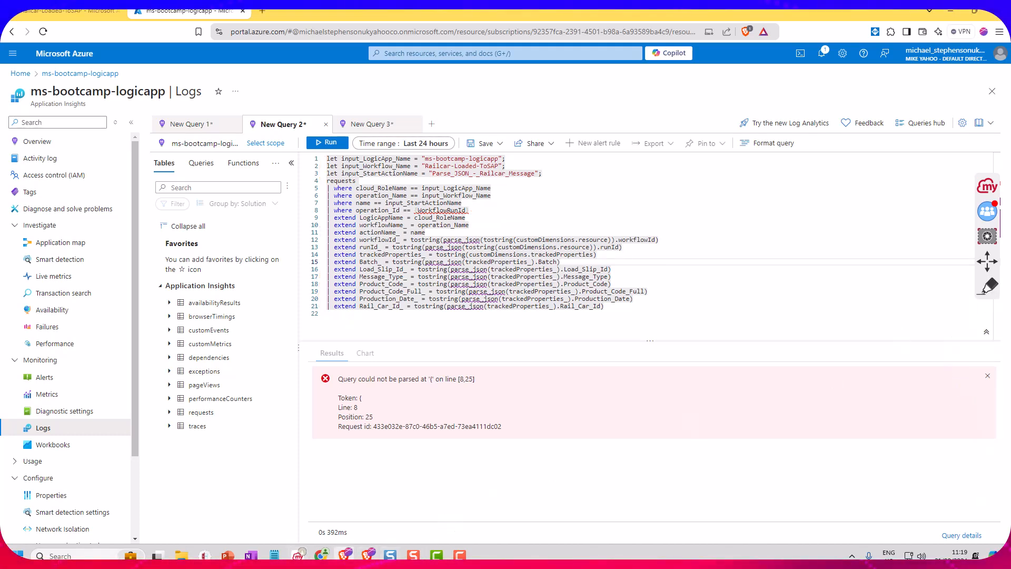
Switch back to Turbo360, cancel editing the Loaded Railcar to SAP transaction flow, and open Railcar Management's tracking view
{"action": "mouse_move", "coordinate": [322, 554]}
{"action": "left_click", "coordinate": [348, 517]}
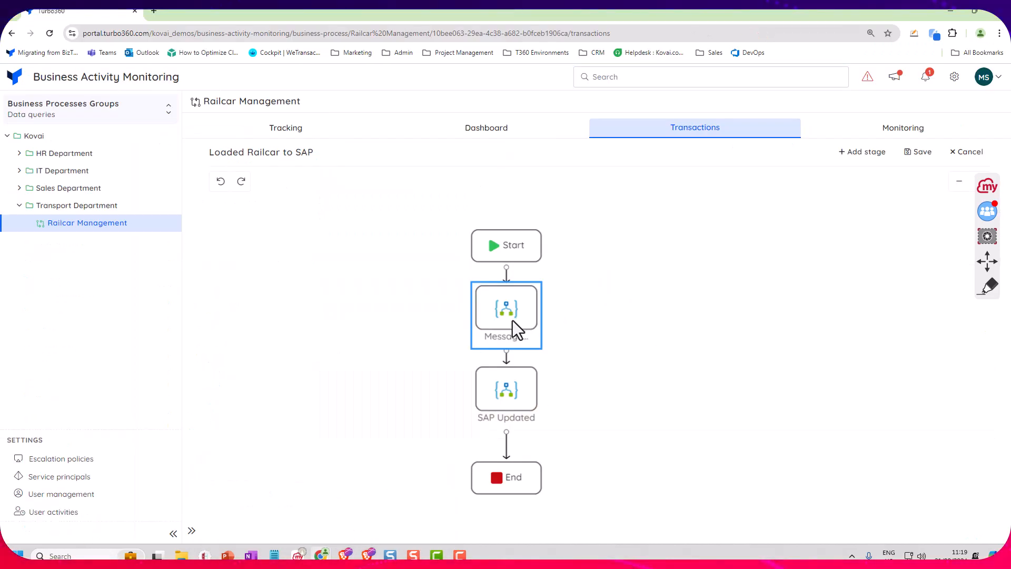
{"action": "left_click", "coordinate": [968, 152]}
{"action": "left_click", "coordinate": [640, 170]}
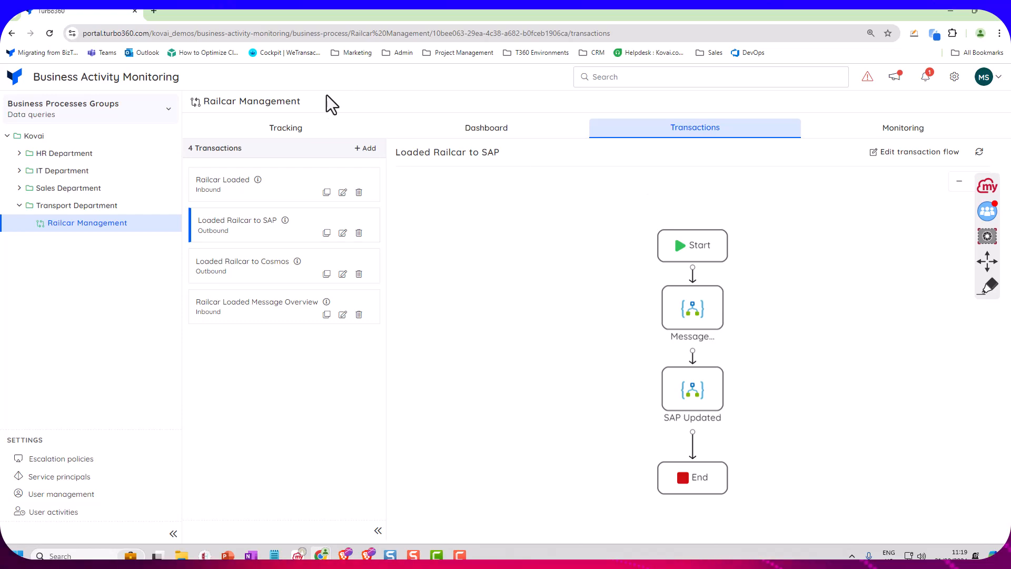
{"action": "left_click", "coordinate": [300, 128]}
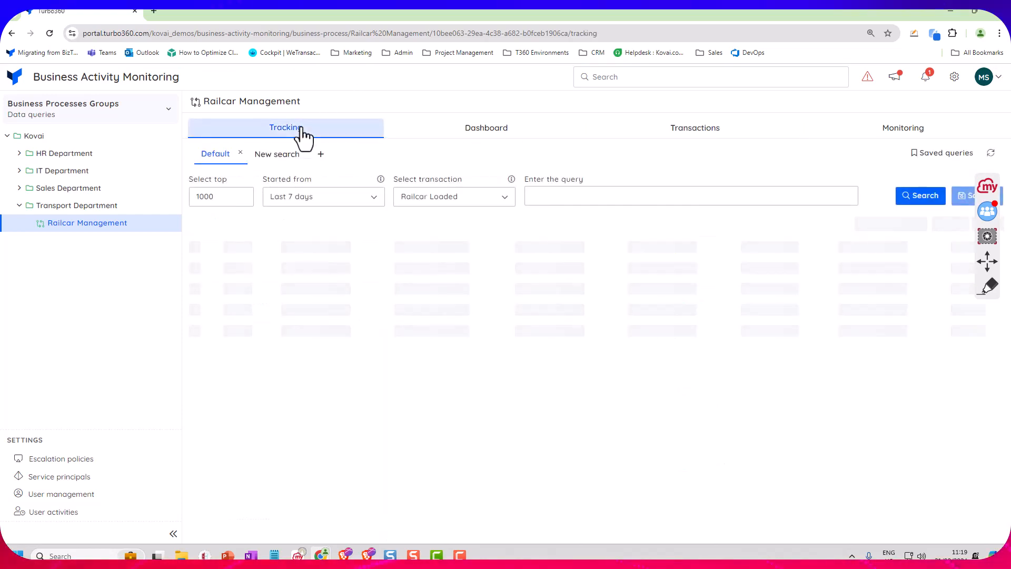